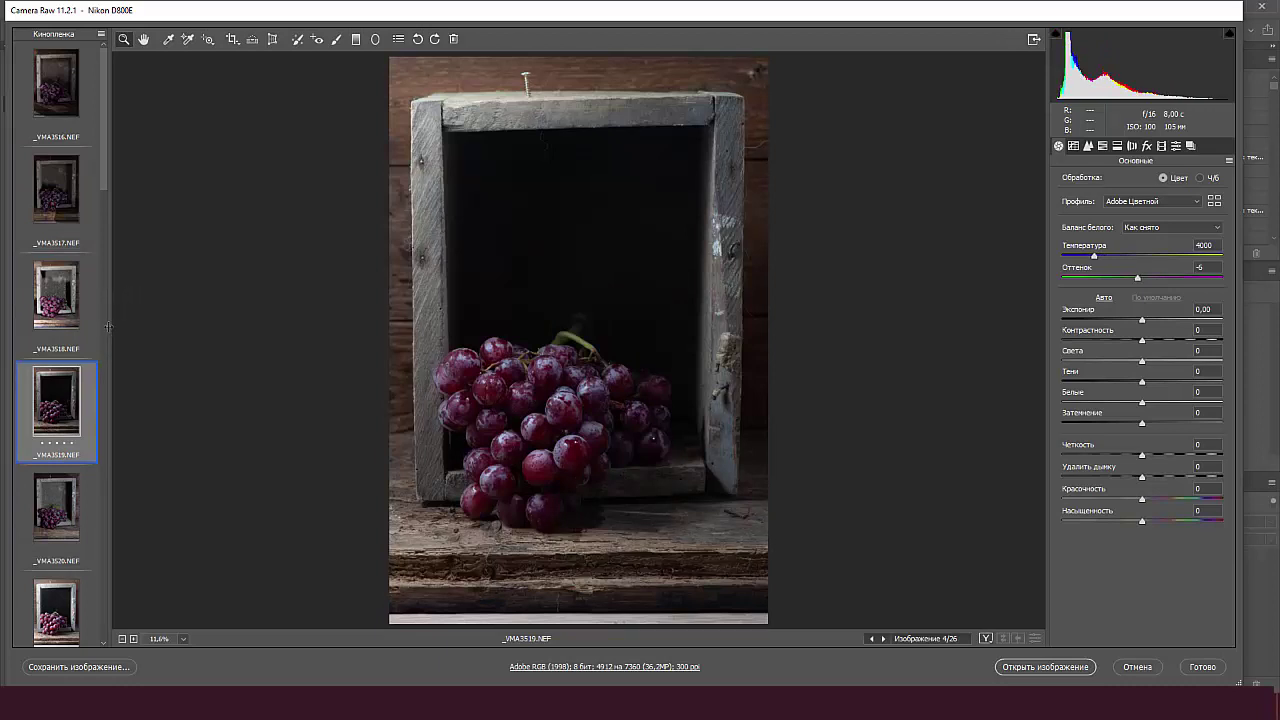
Review the portrait-format grape shots from _VMA3522.NEF to _VMA3529.NEF one by one at preview size
left_click_drag(104, 156, 95, 257)
left_click(56, 282)
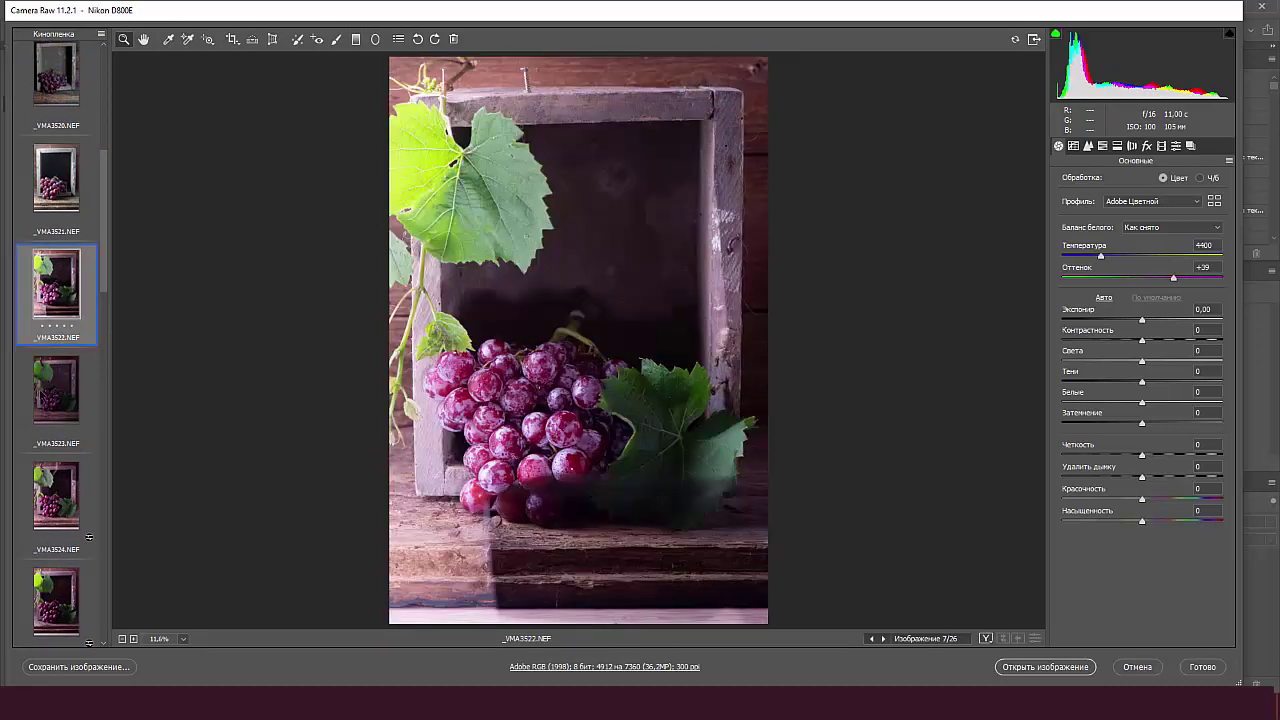
left_click(58, 395)
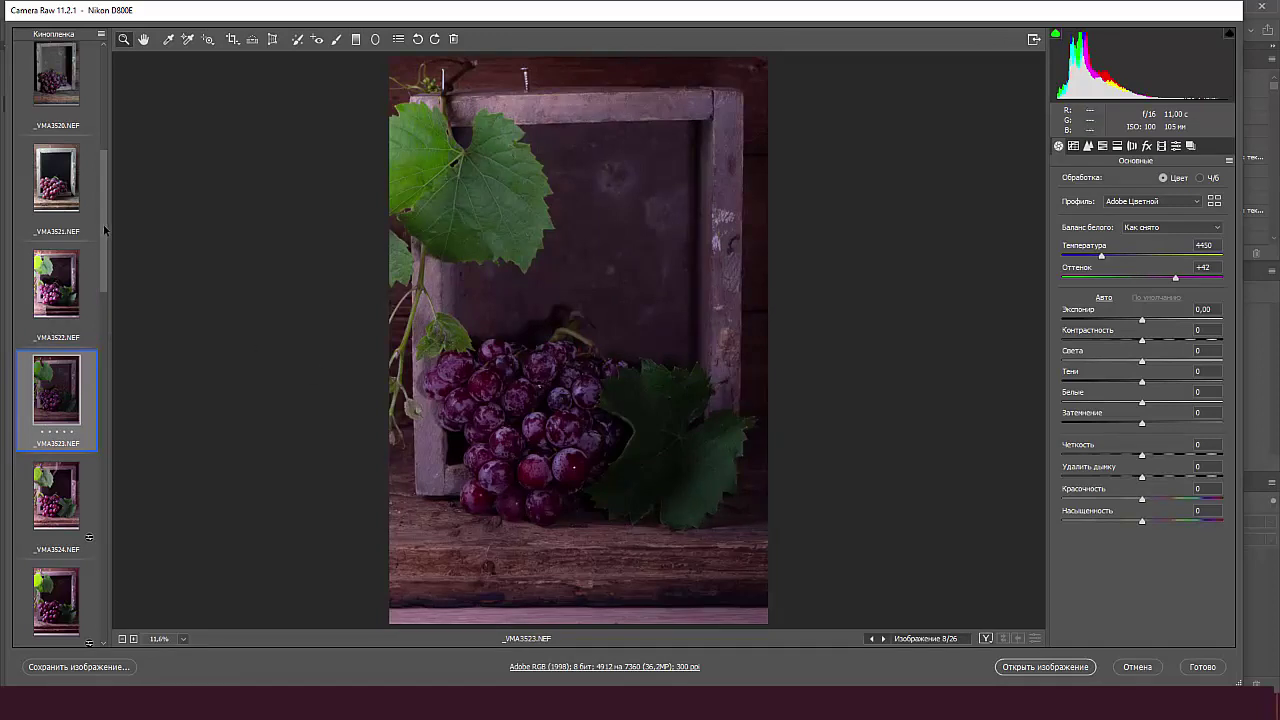
scroll(104, 210, "down", 3)
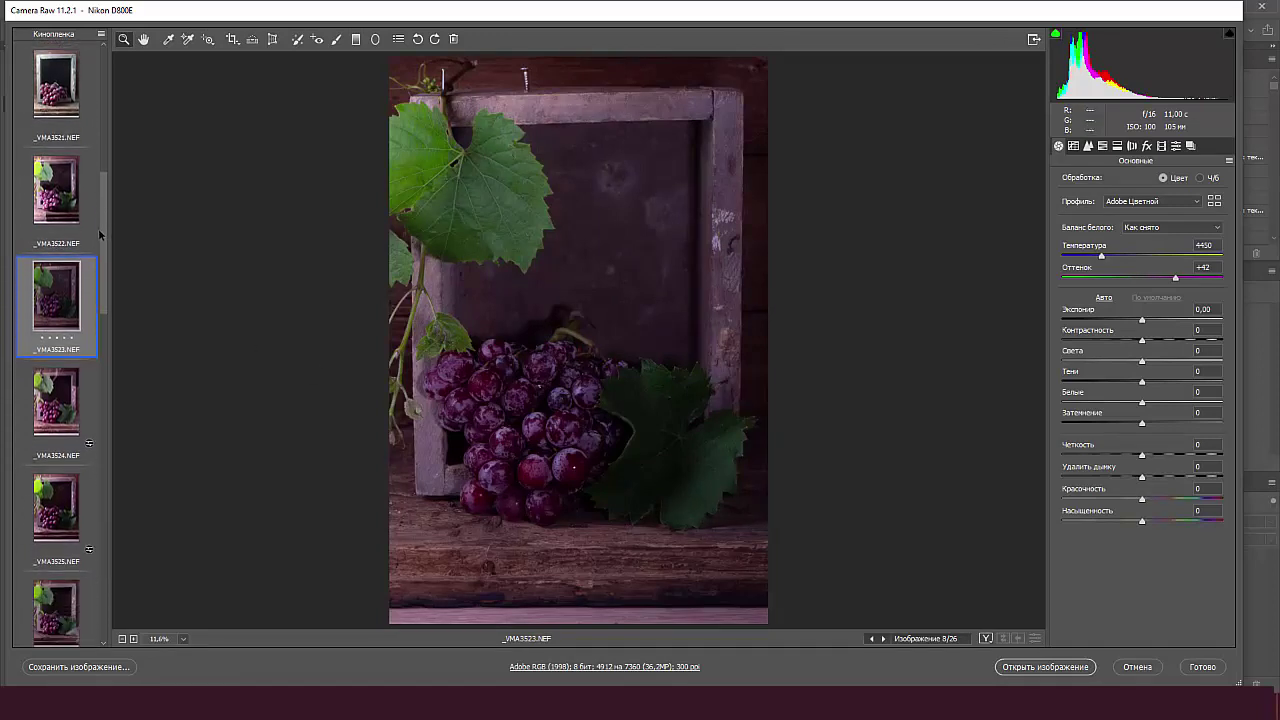
left_click(42, 344)
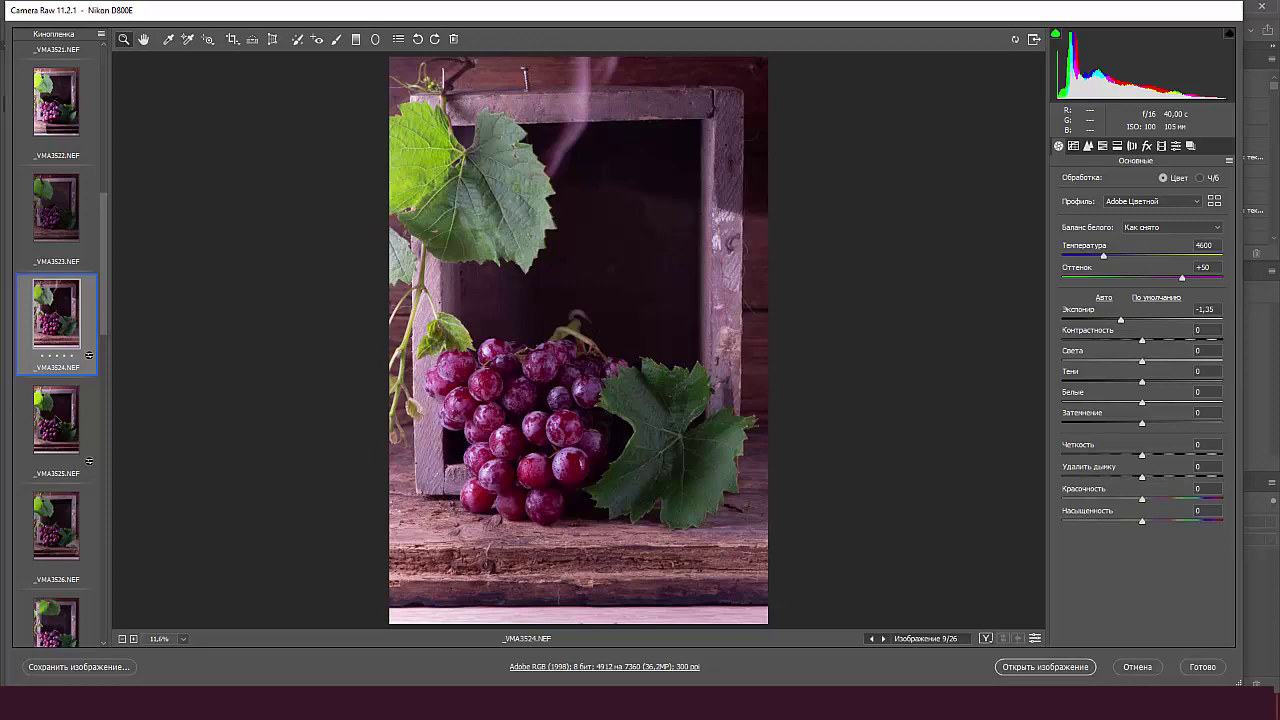
left_click(52, 414)
left_click(58, 322)
scroll(100, 249, "down", 4)
left_click_drag(100, 285, 95, 345)
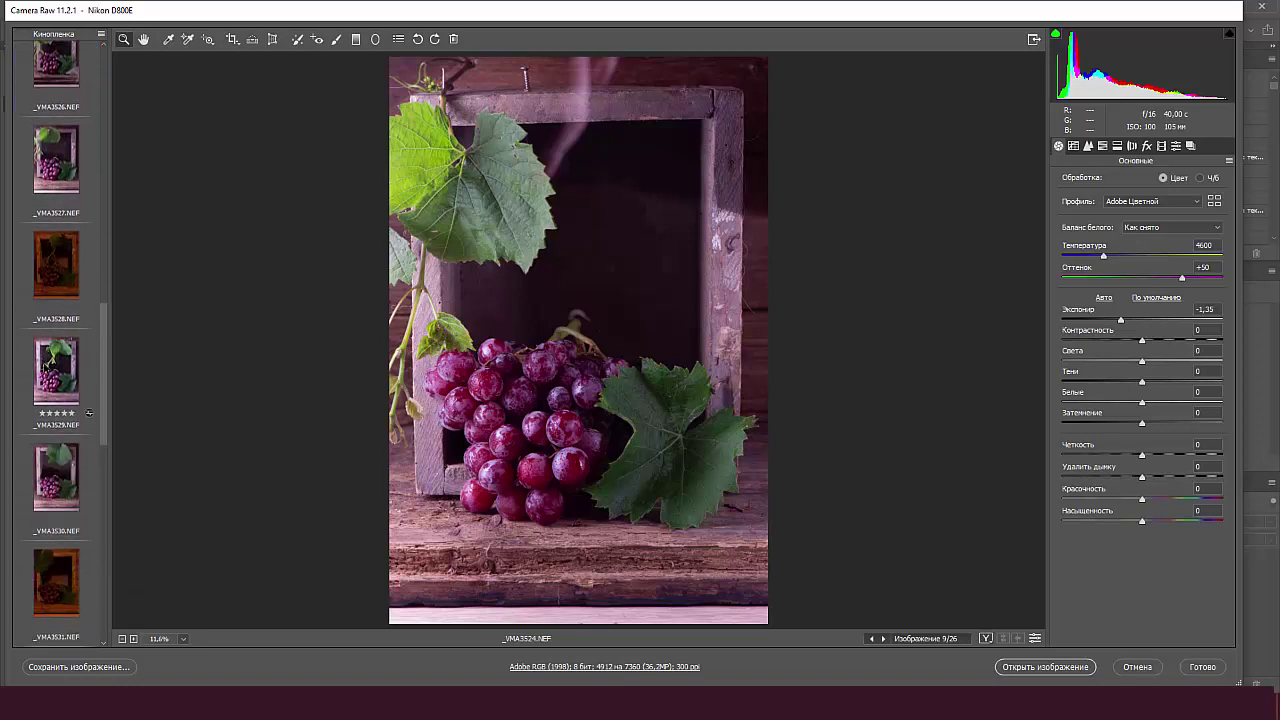
left_click(46, 362)
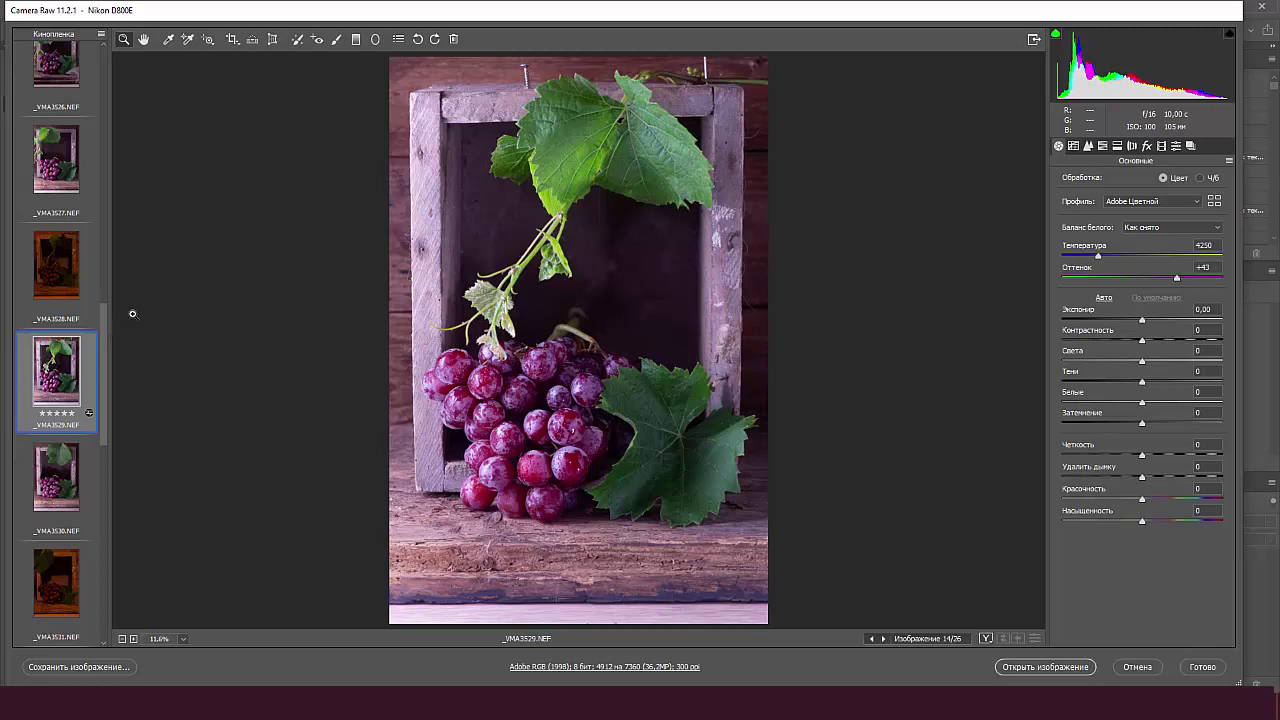
Compare the landscape-format grape shots _VMA3534.NEF and _VMA3535.NEF and browse on to the last frames
scroll(83, 404, "down", 5)
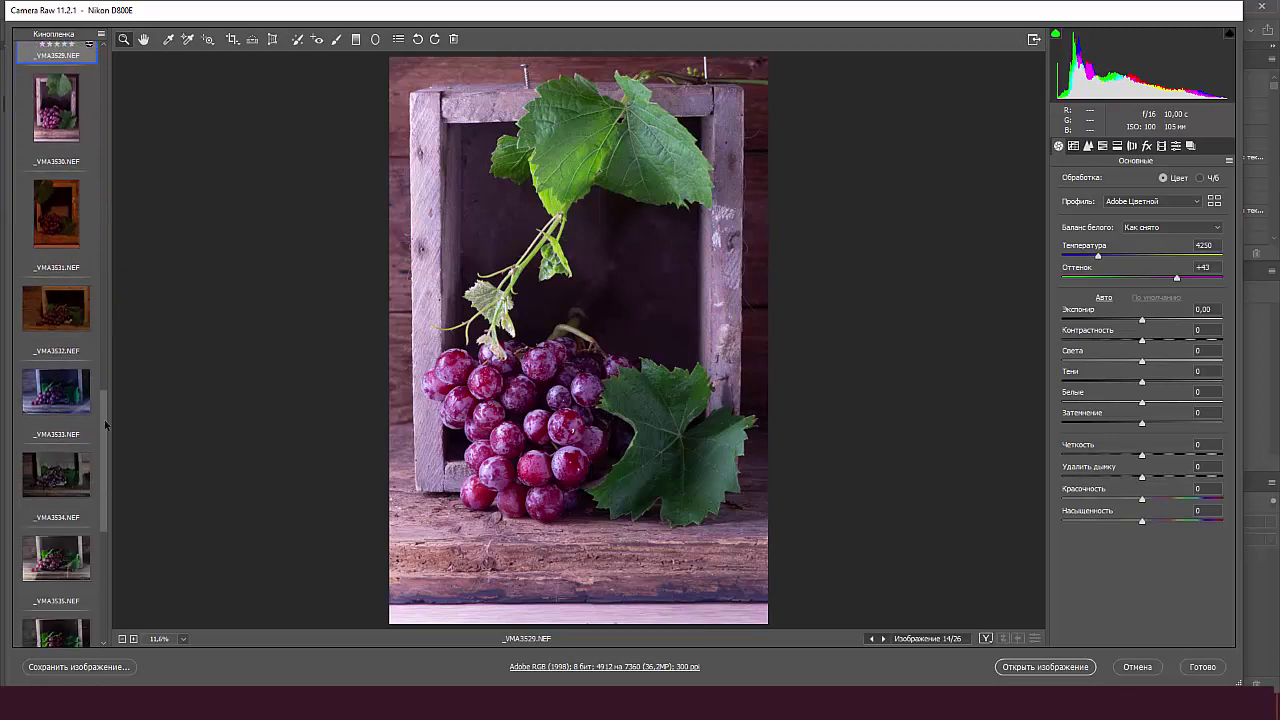
left_click(60, 376)
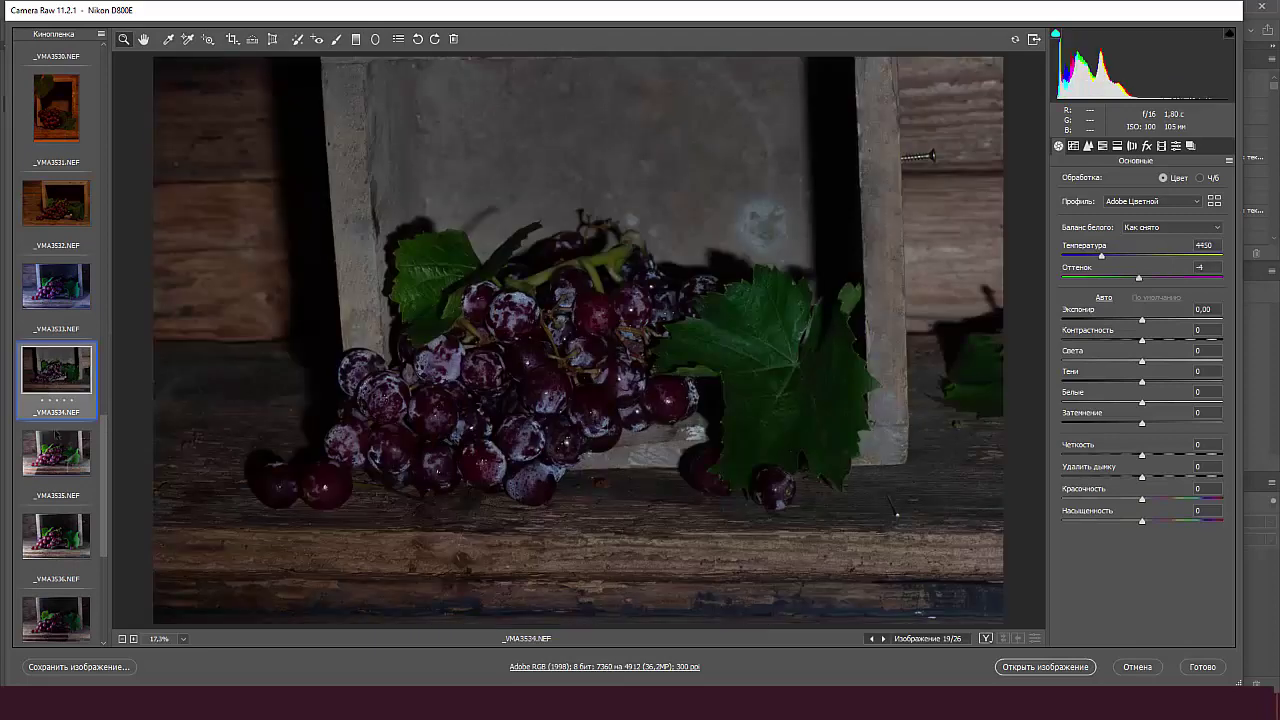
left_click(58, 450)
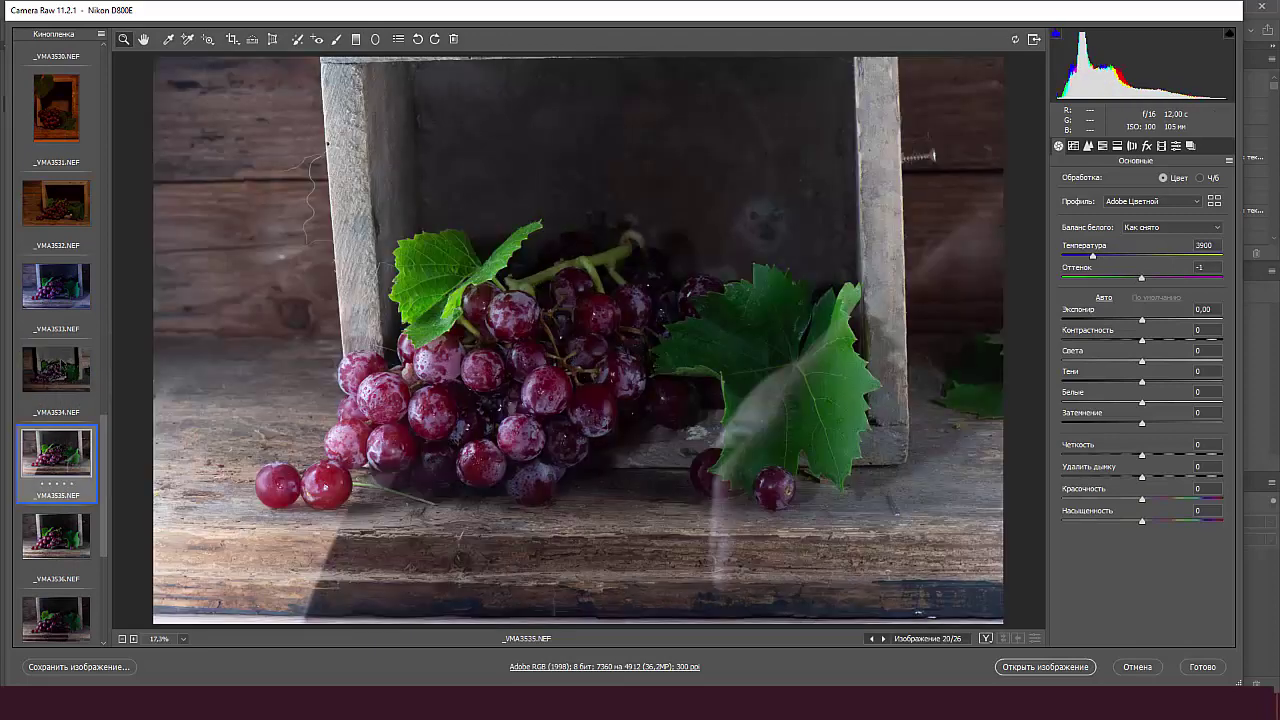
left_click(54, 390)
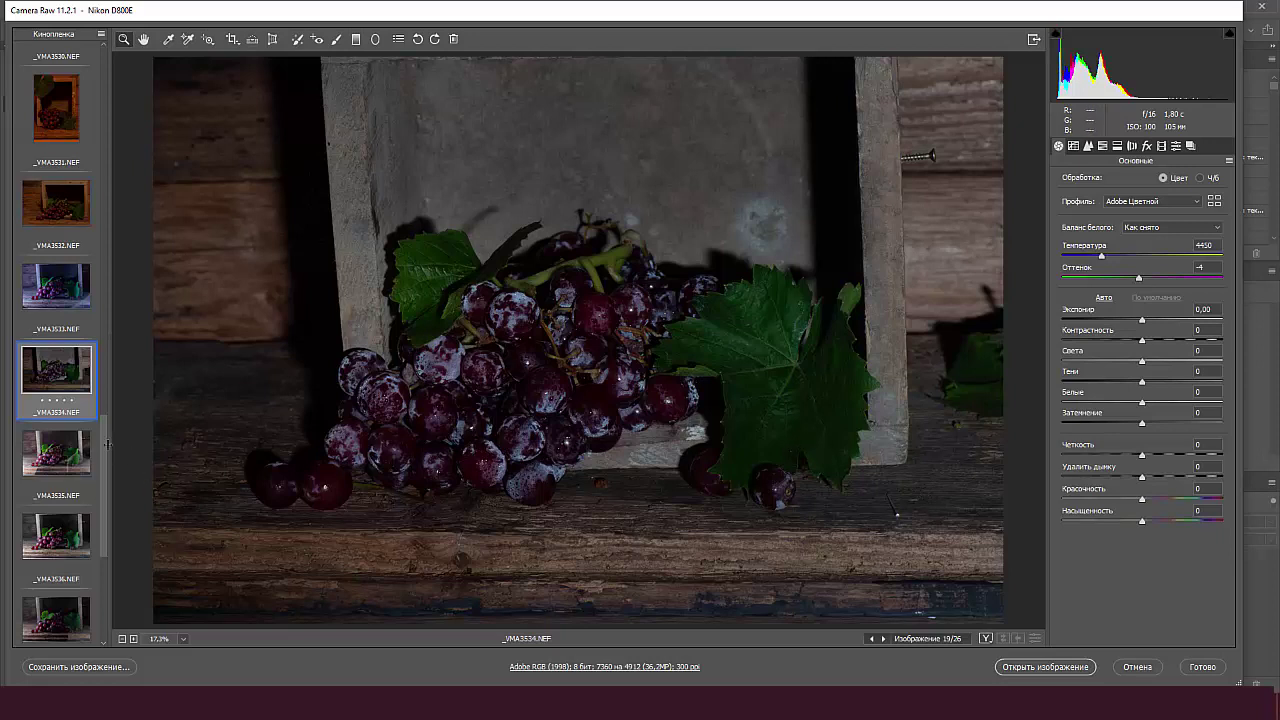
left_click_drag(102, 447, 90, 566)
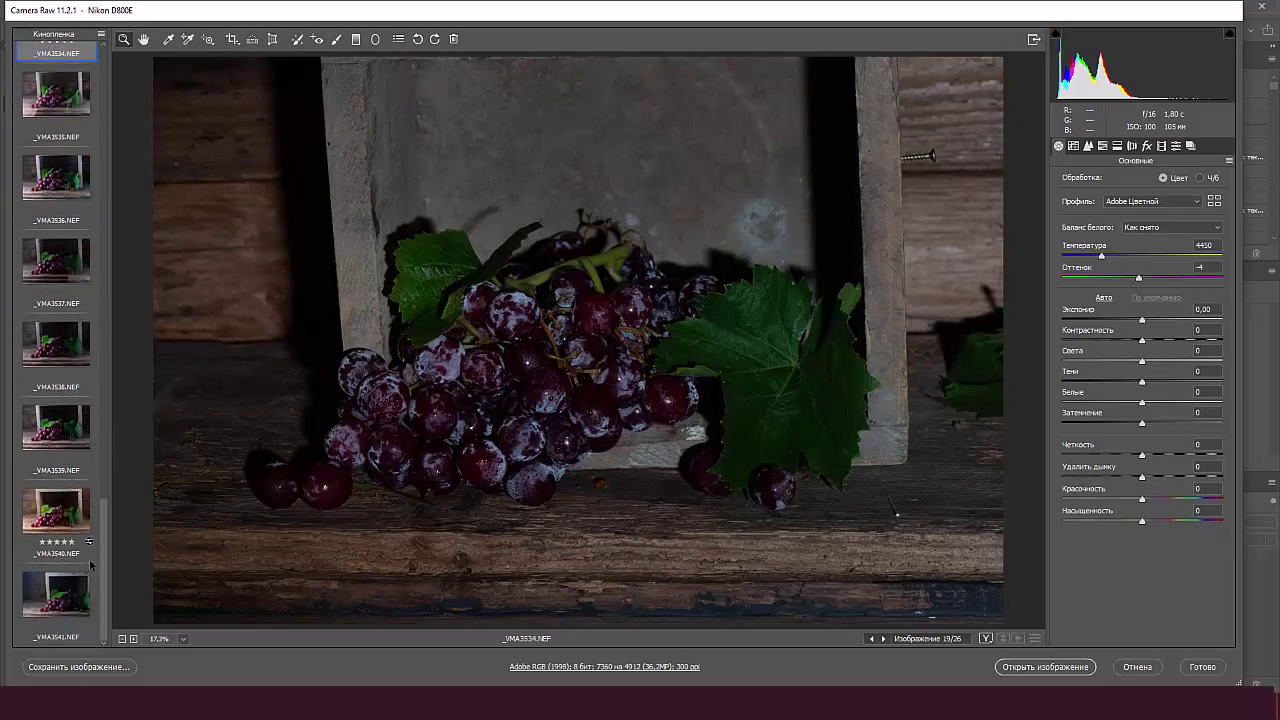
Compare _VMA3540.NEF with _VMA3539.NEF, lower the color temperature of _VMA3540.NEF slightly and open it in Photoshop
left_click(89, 541)
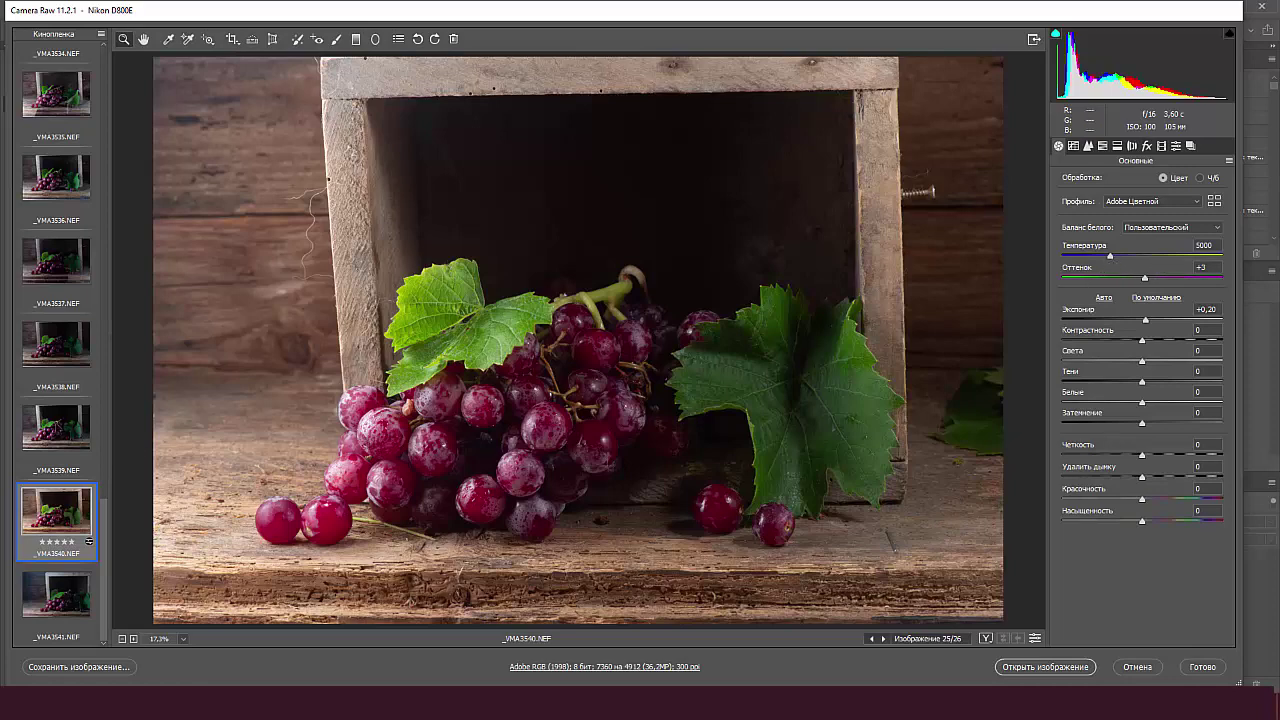
left_click(56, 427)
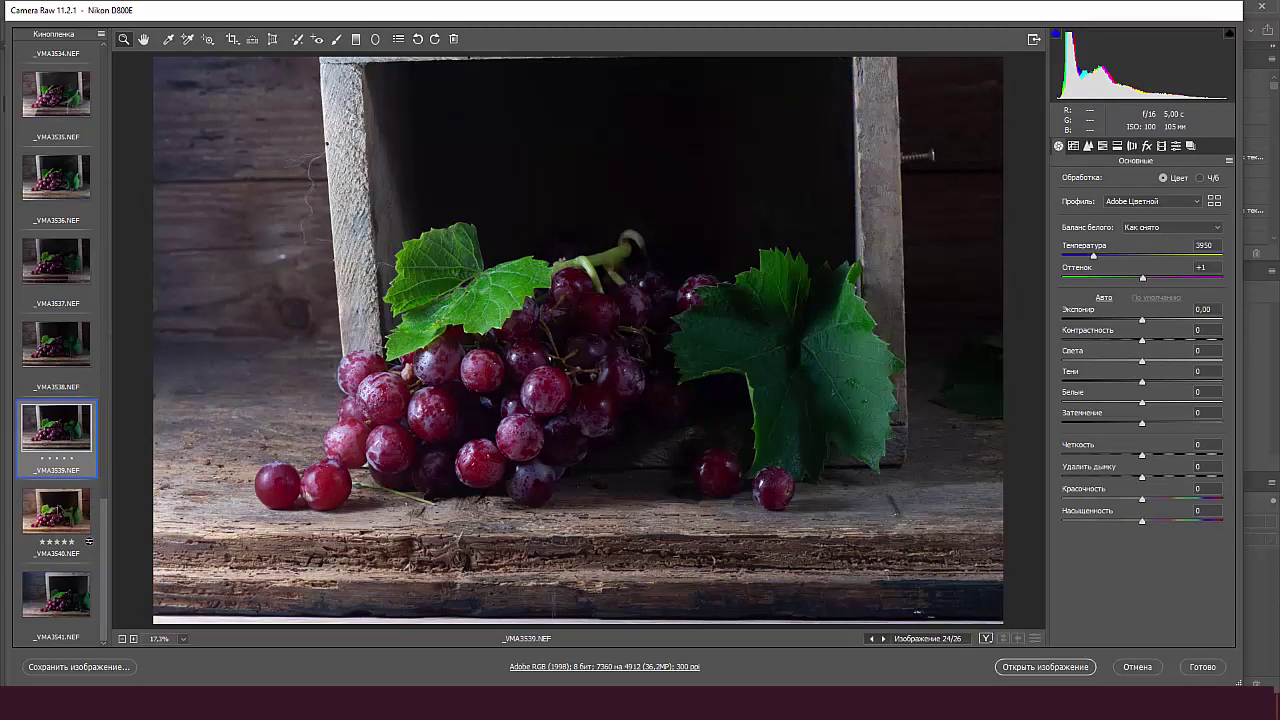
left_click(56, 510)
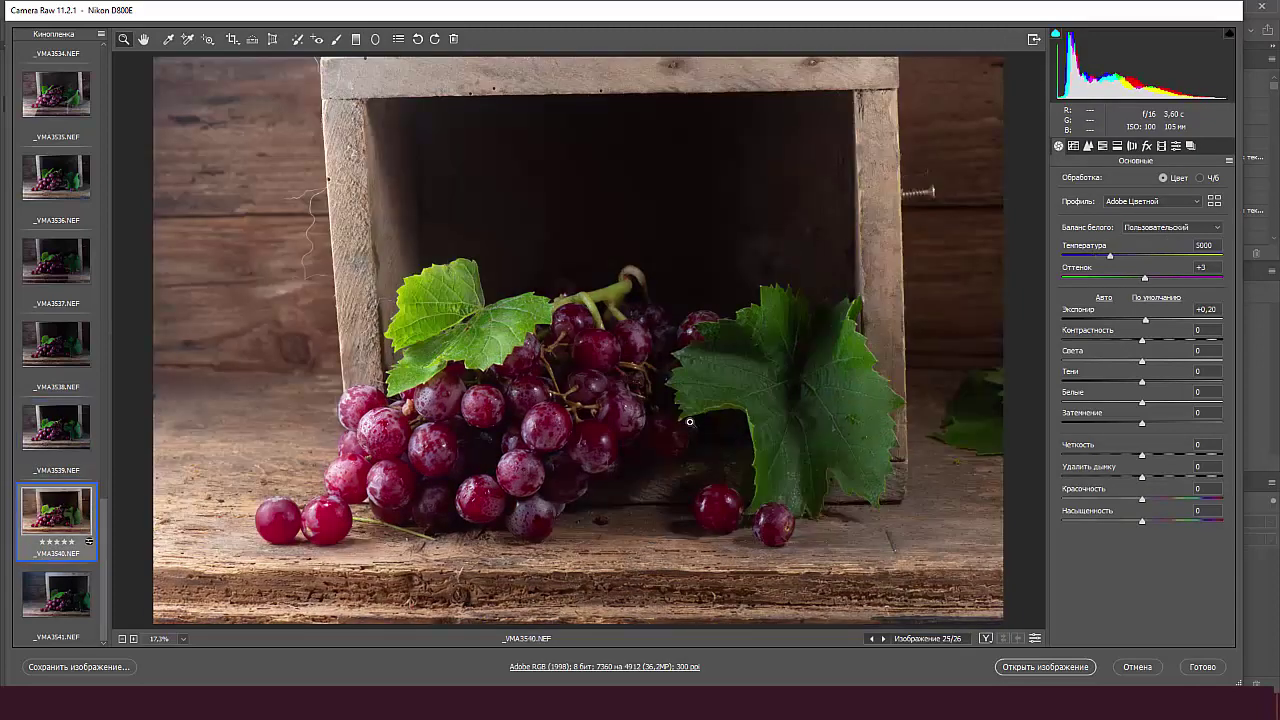
left_click_drag(1108, 256, 1105, 258)
left_click(1043, 667)
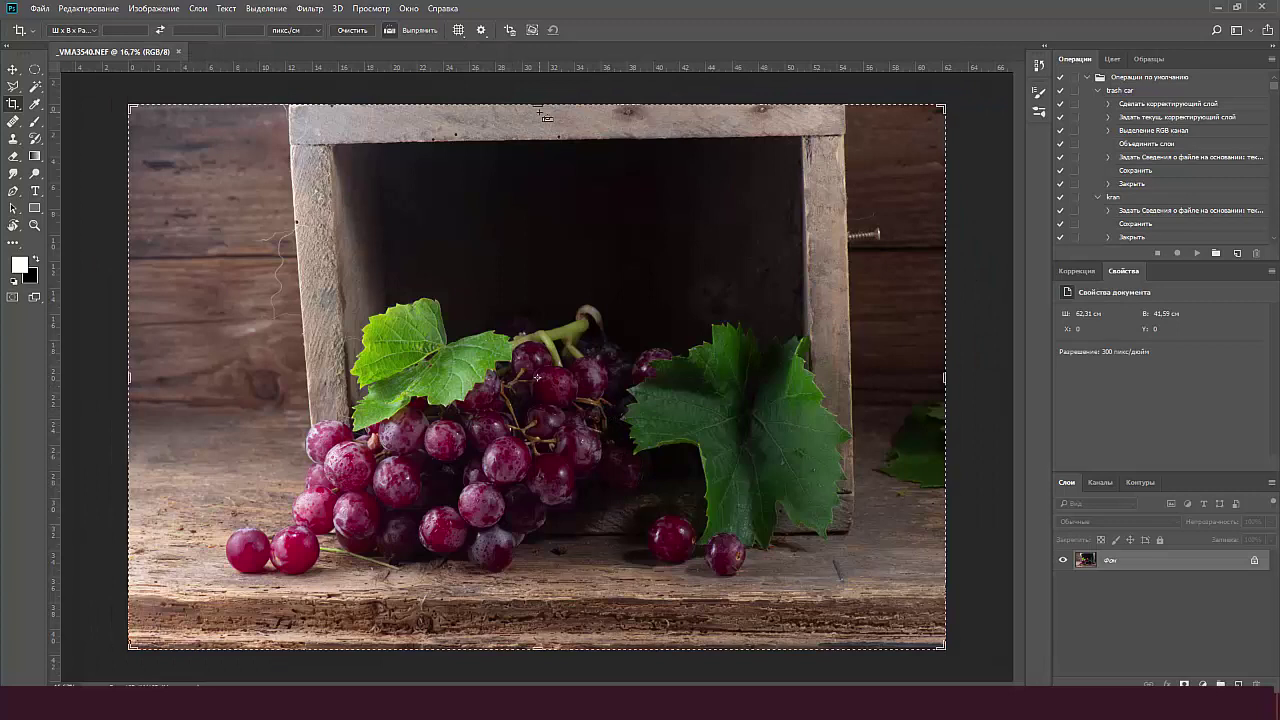
Activate the Move tool and duplicate the background layer
left_click(12, 69)
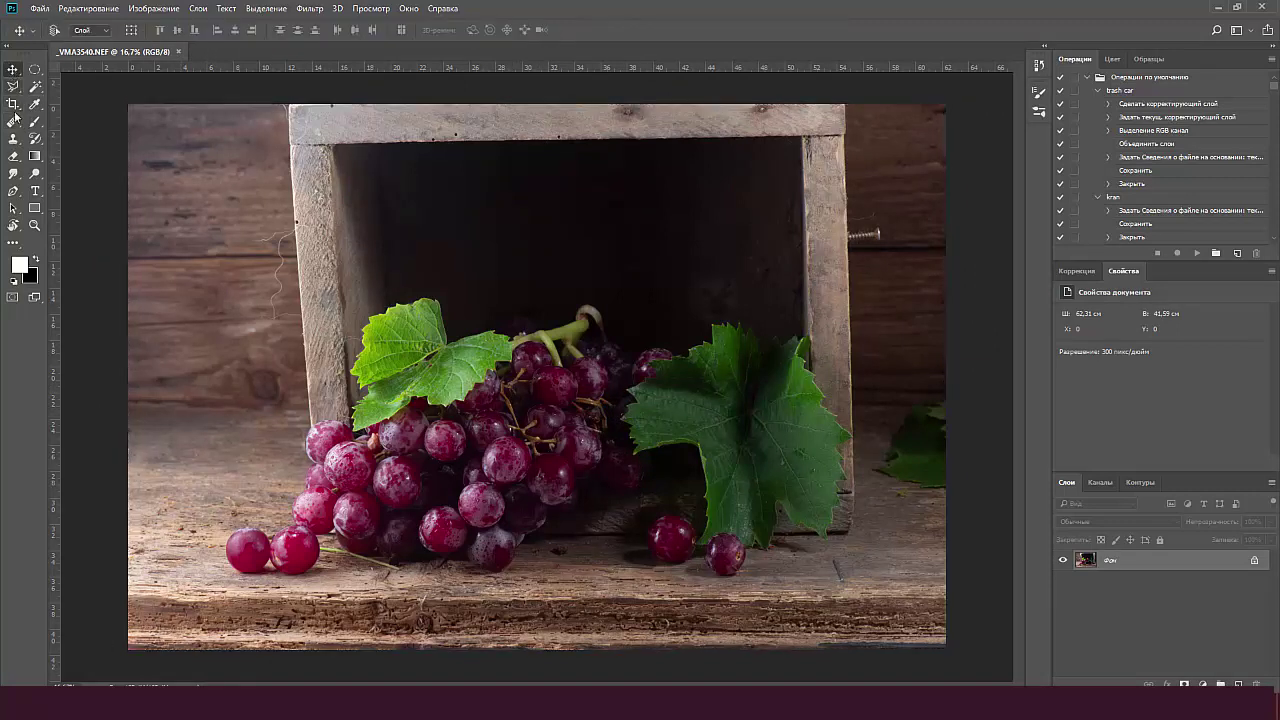
left_click(13, 103)
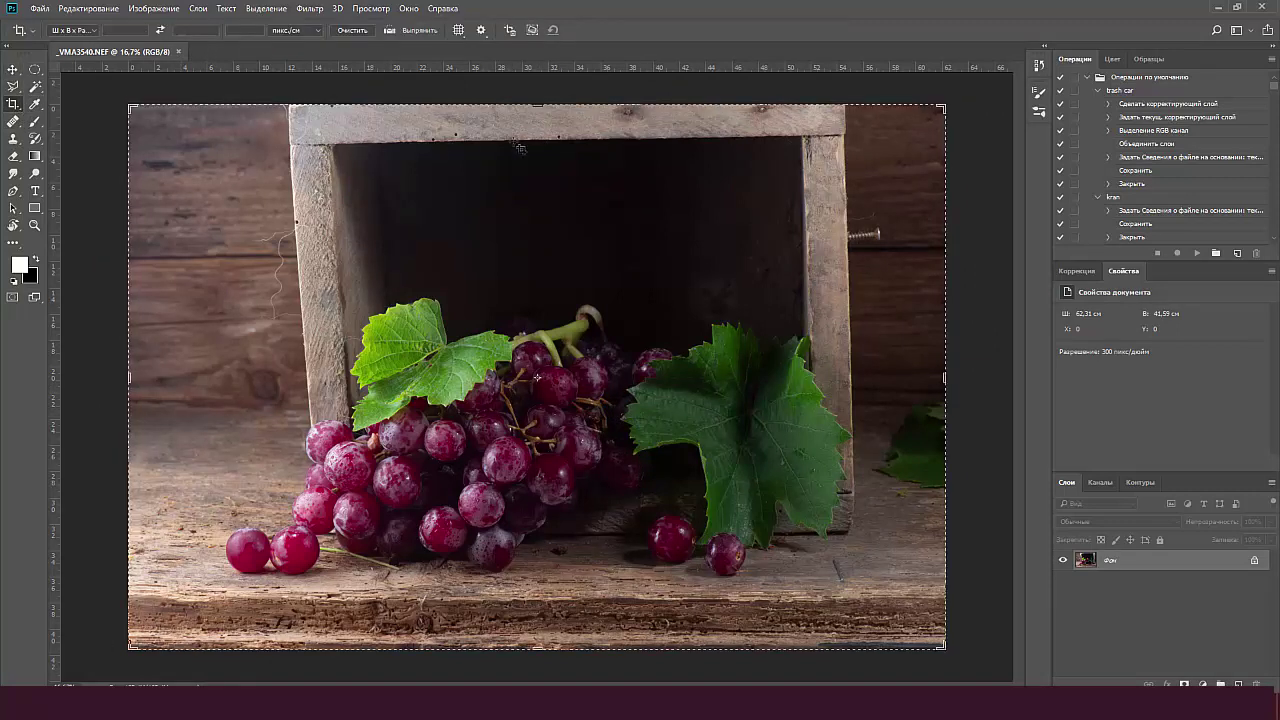
left_click(13, 69)
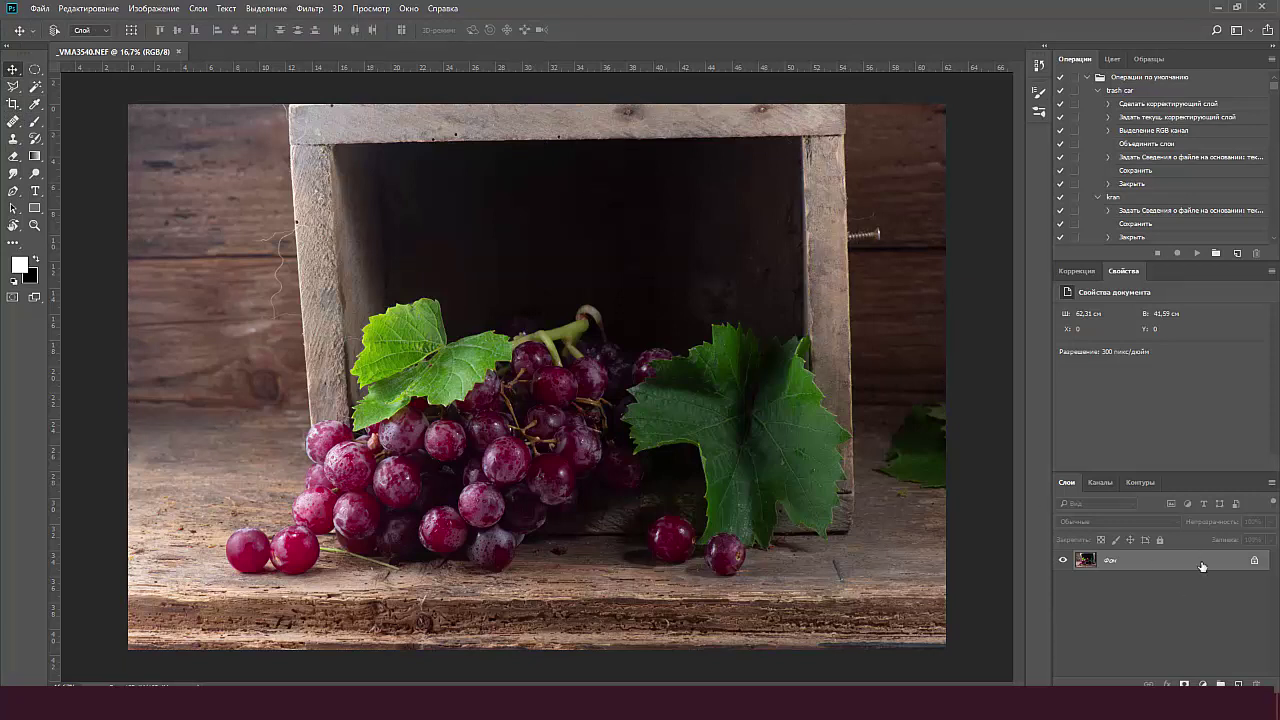
left_click_drag(1202, 566, 1238, 684)
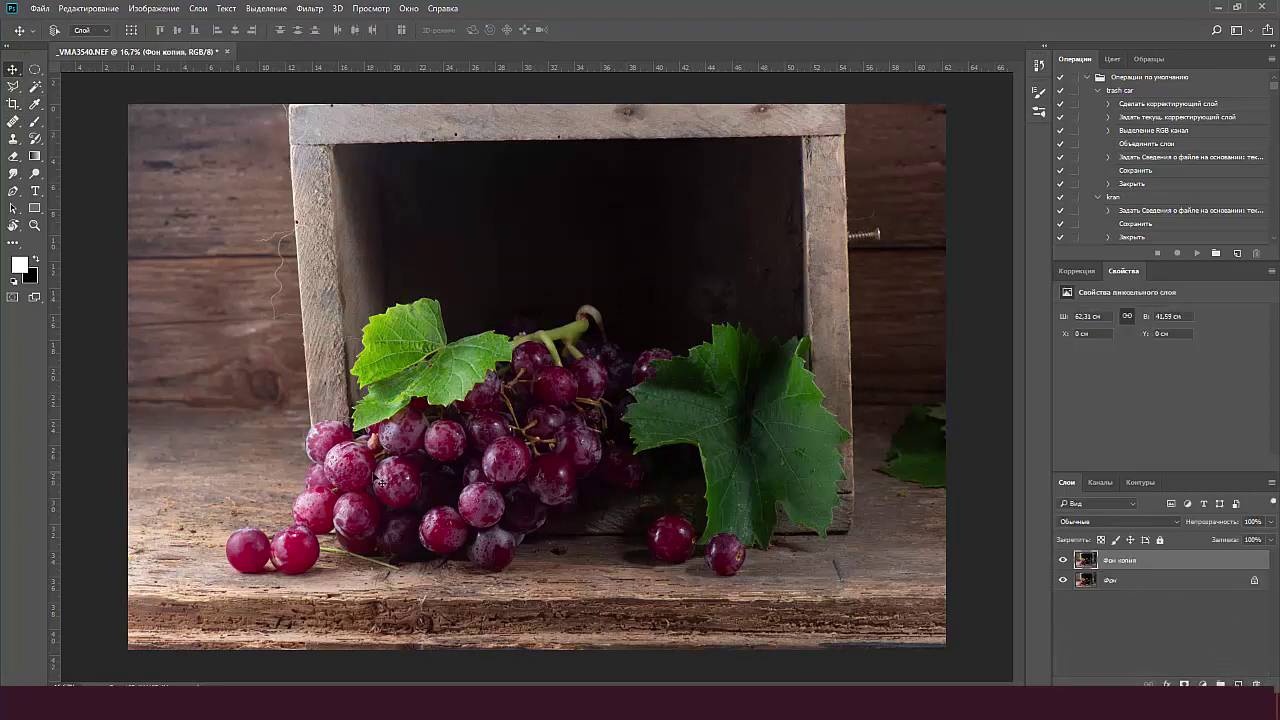
key("ctrl+a")
key("ctrl+t")
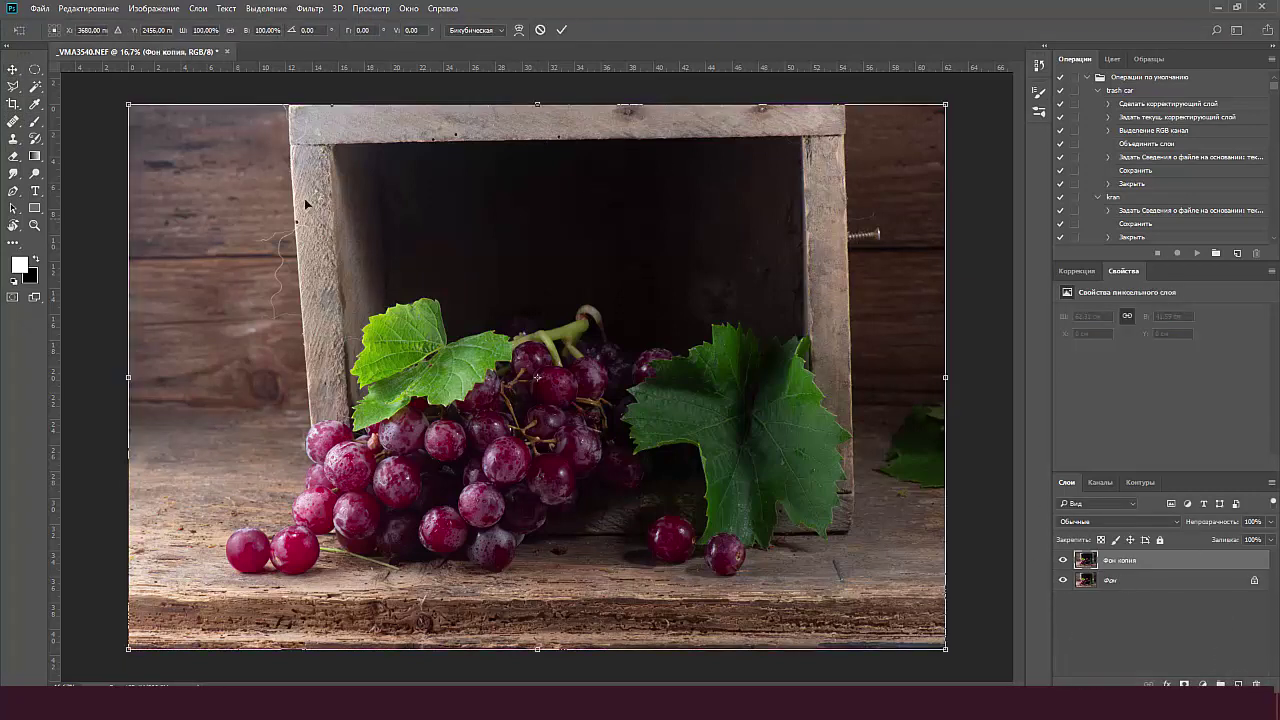
left_click_drag(129, 104, 175, 105)
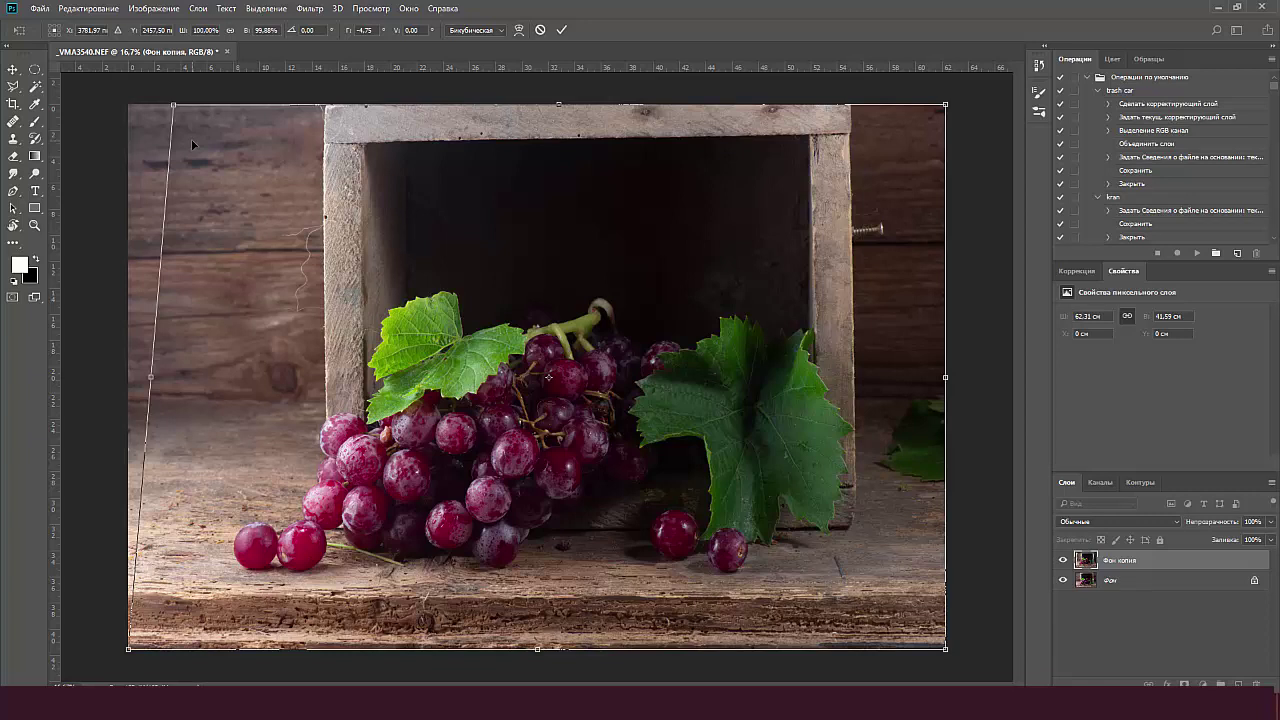
key("Return")
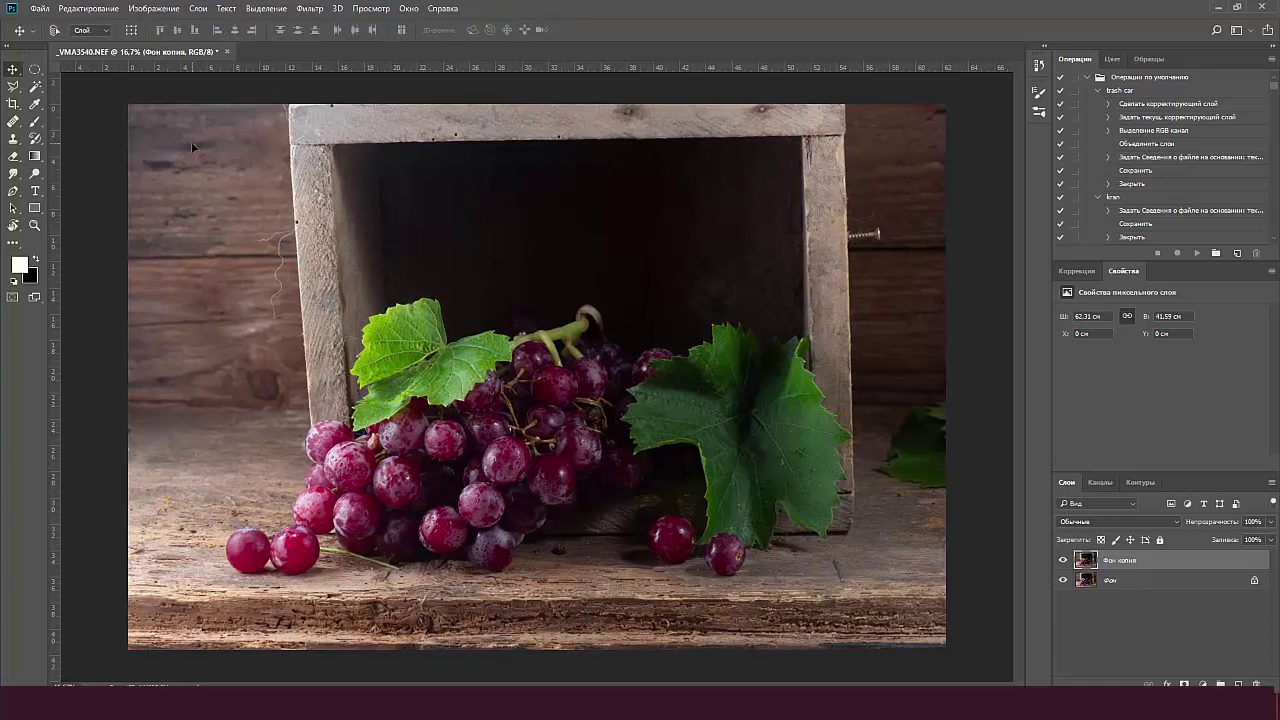
Straighten the wooden crate with Free Transform by pulling the background copy's top-left corner inward and its top-right corner slightly down
key("ctrl+t")
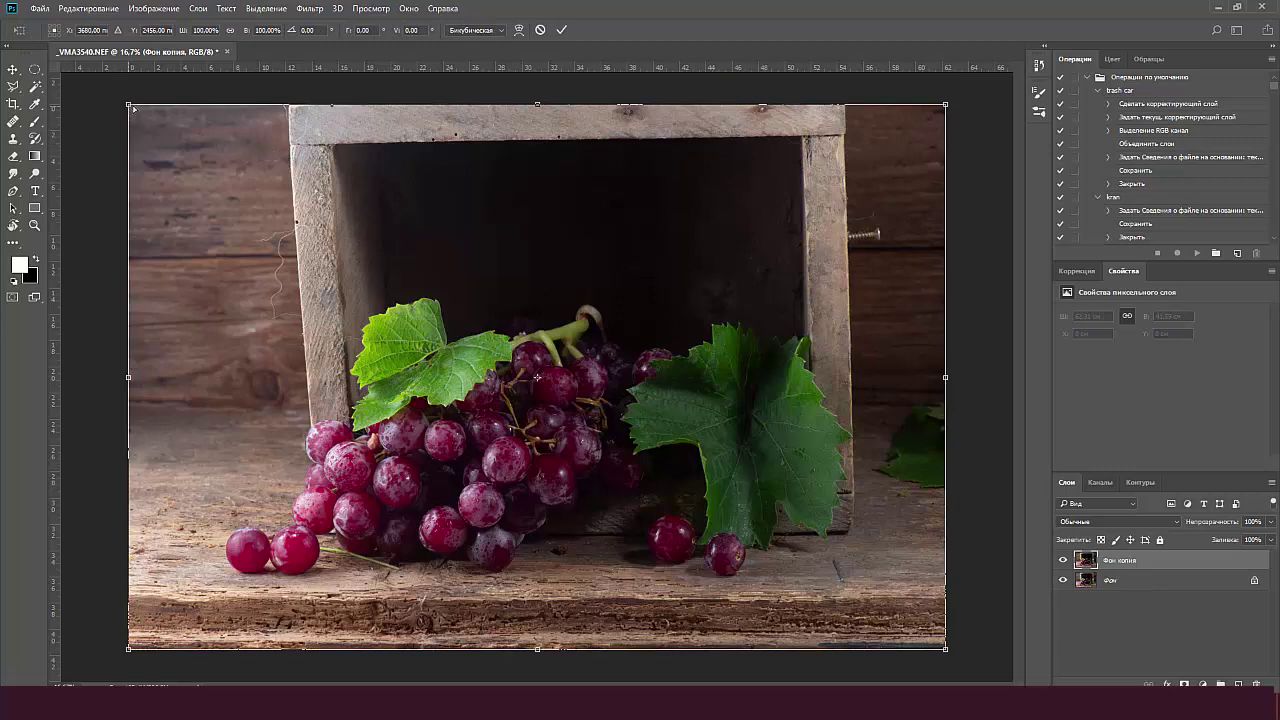
left_click_drag(128, 104, 176, 110)
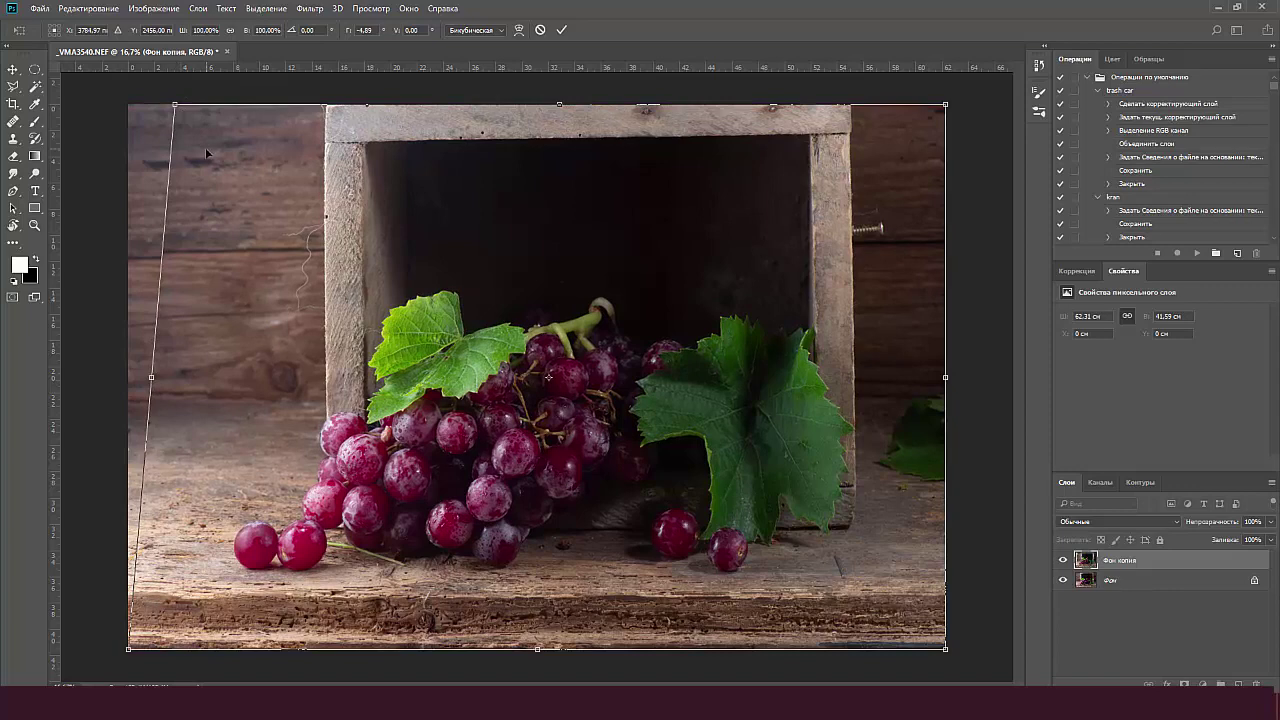
key("Return")
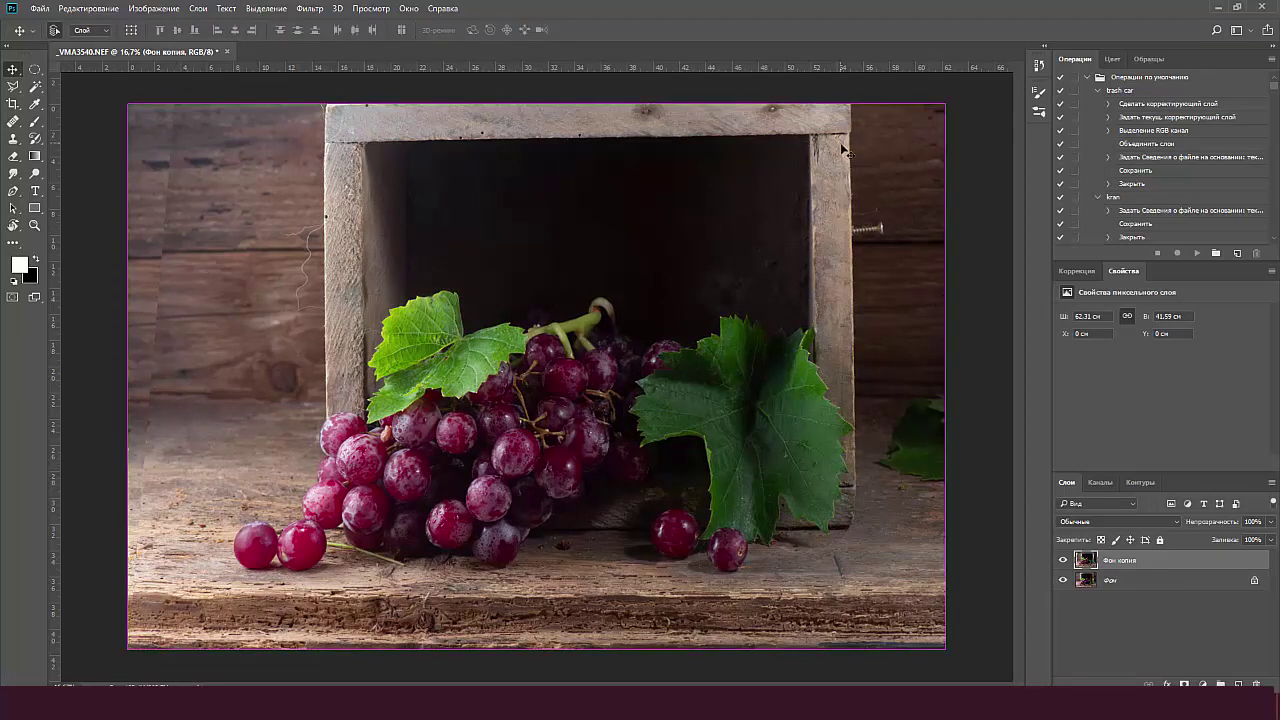
key("ctrl+t")
left_click_drag(947, 107, 949, 119)
key("Return")
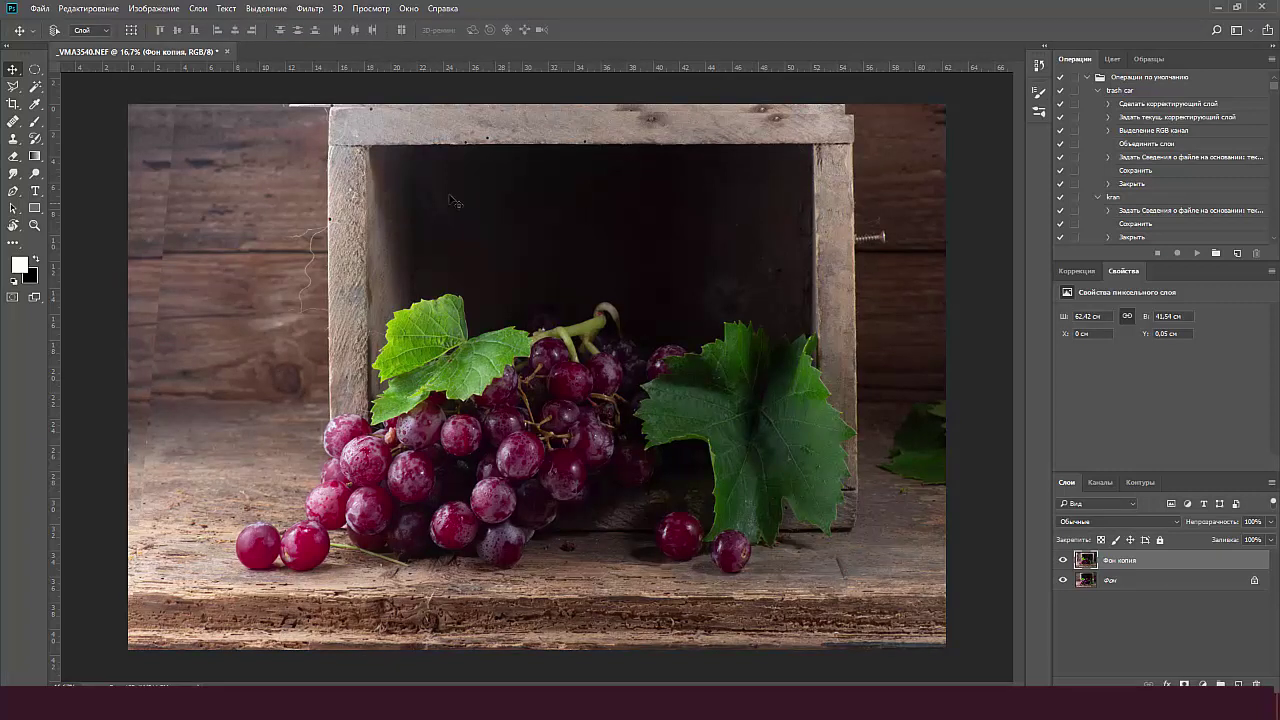
Crop the photo on all sides to about 48 by 31 cm, framing the grapes, both leaves and the crate's left post
left_click(13, 103)
left_click_drag(537, 105, 537, 162)
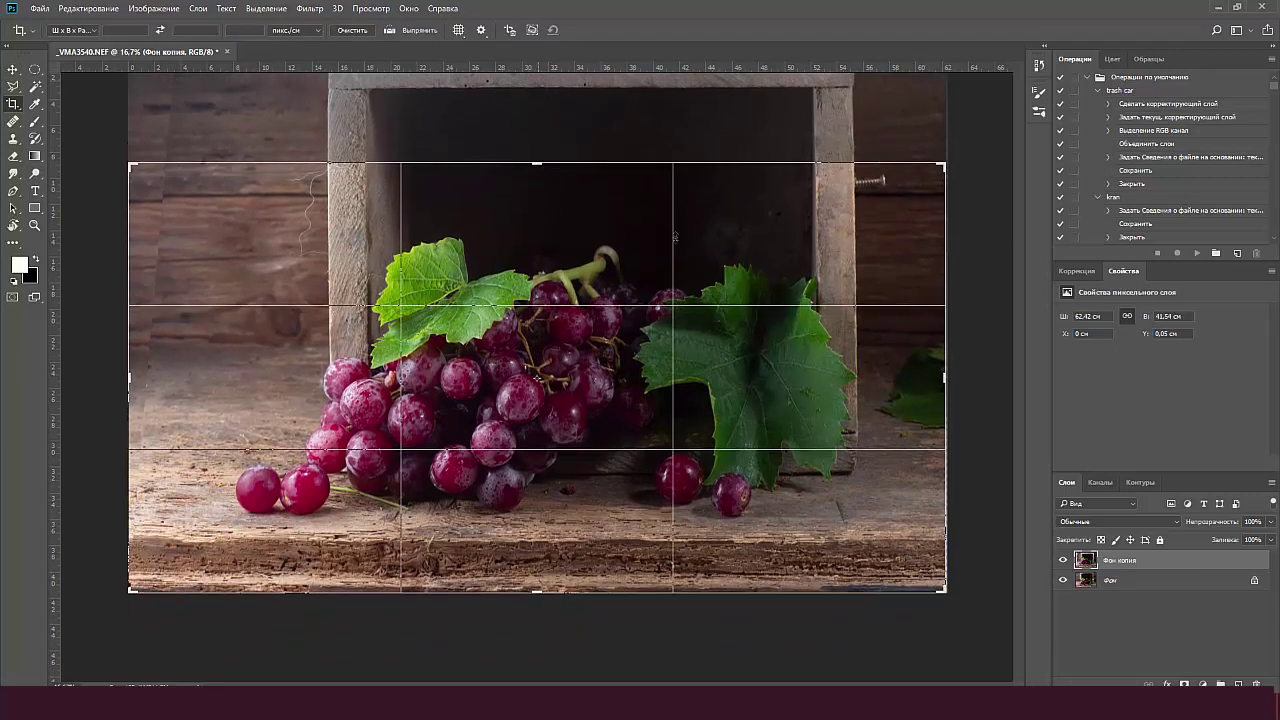
left_click_drag(943, 377, 880, 378)
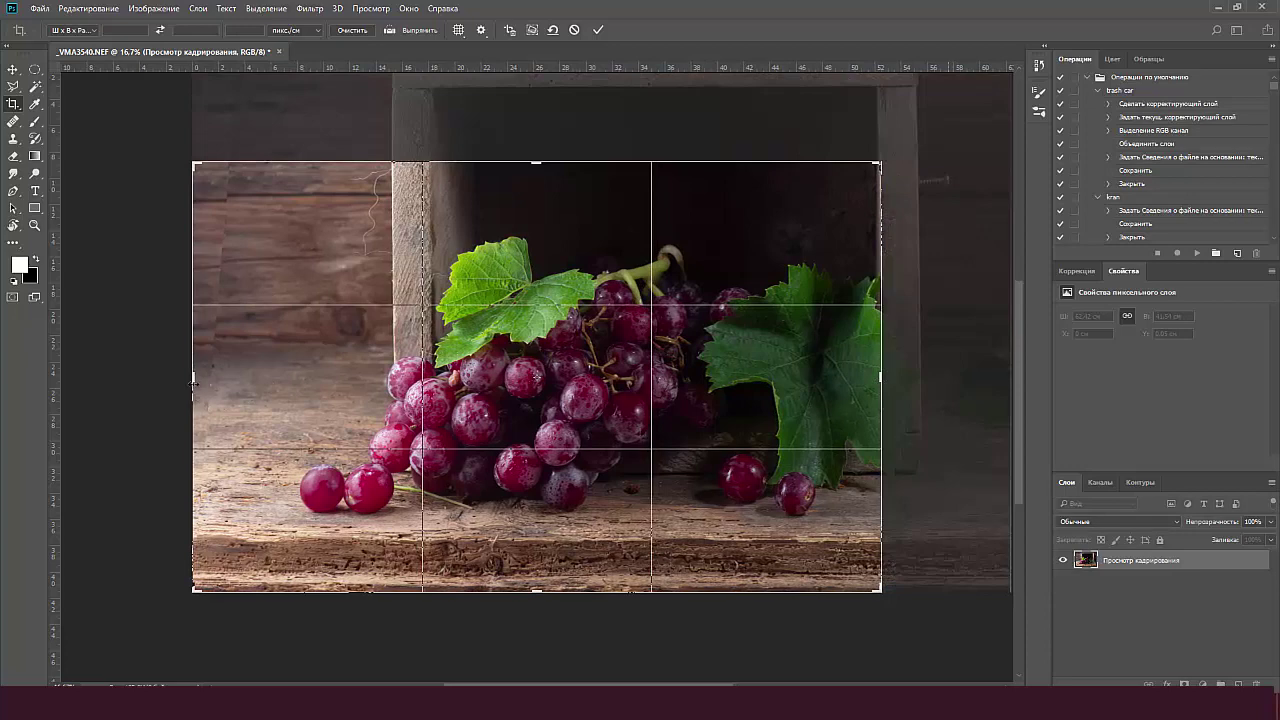
left_click_drag(193, 380, 220, 378)
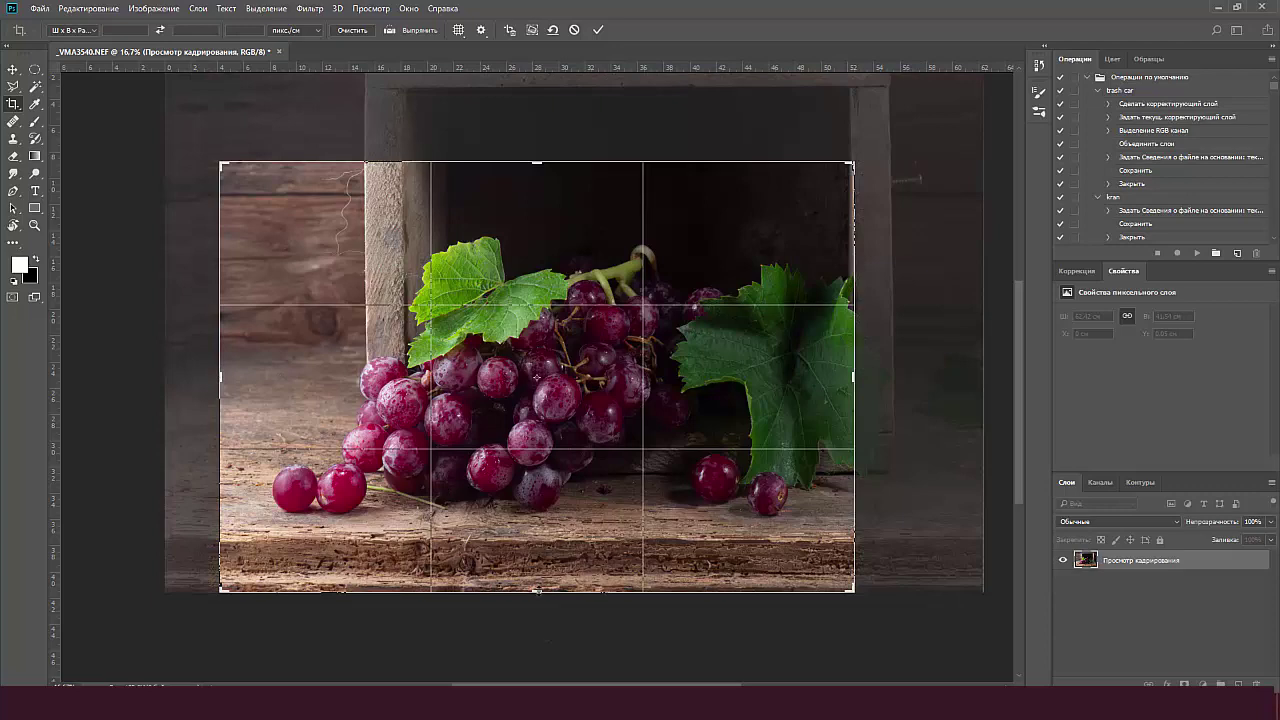
left_click_drag(537, 590, 433, 585)
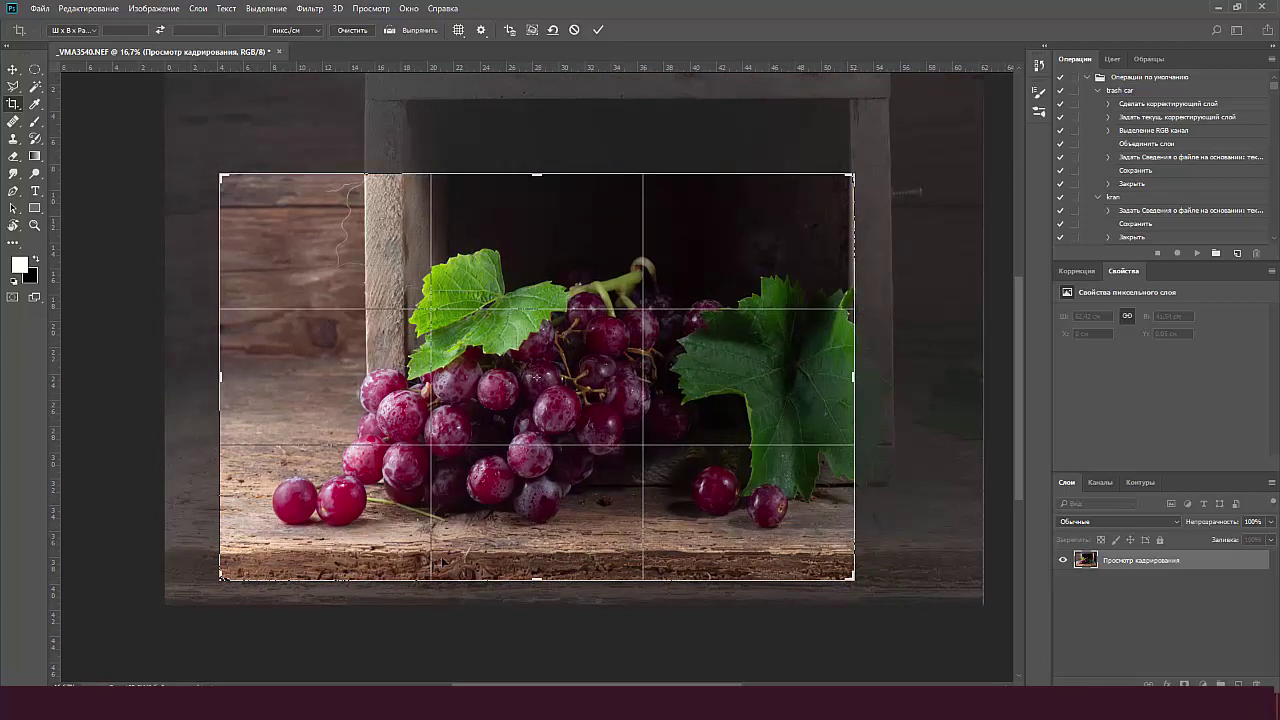
left_click(589, 421)
key("Return")
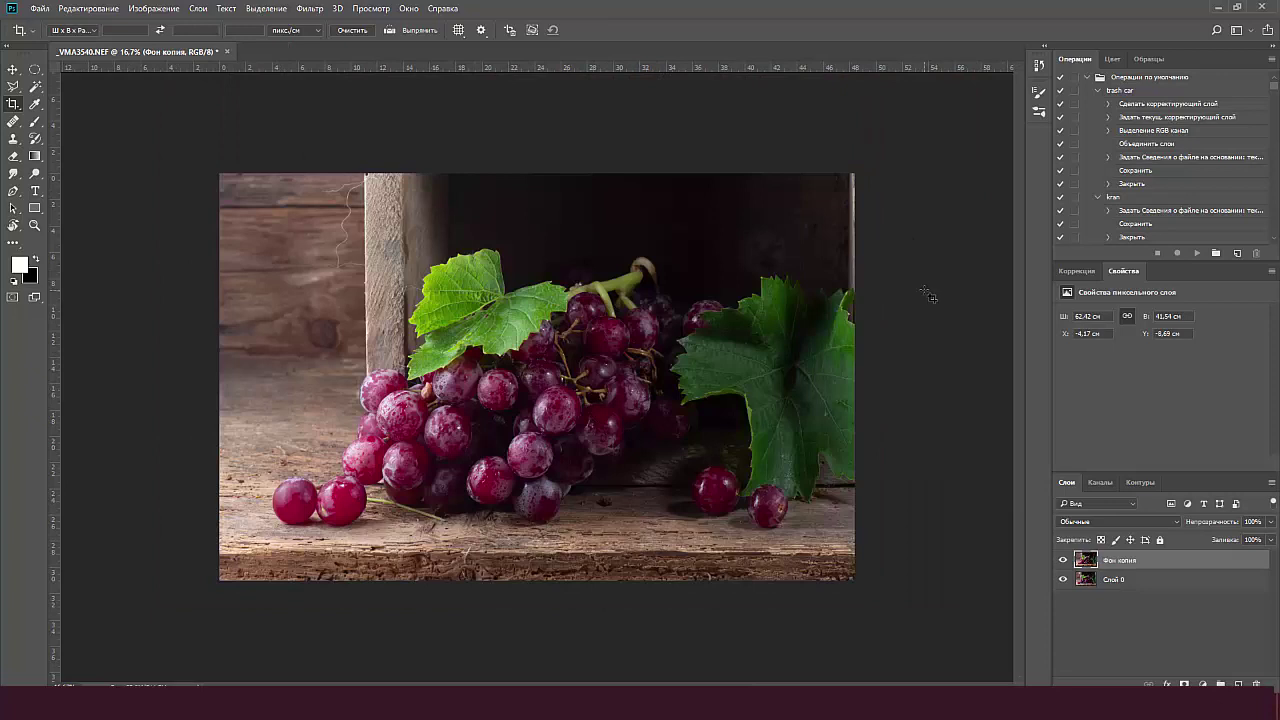
key("ctrl+t")
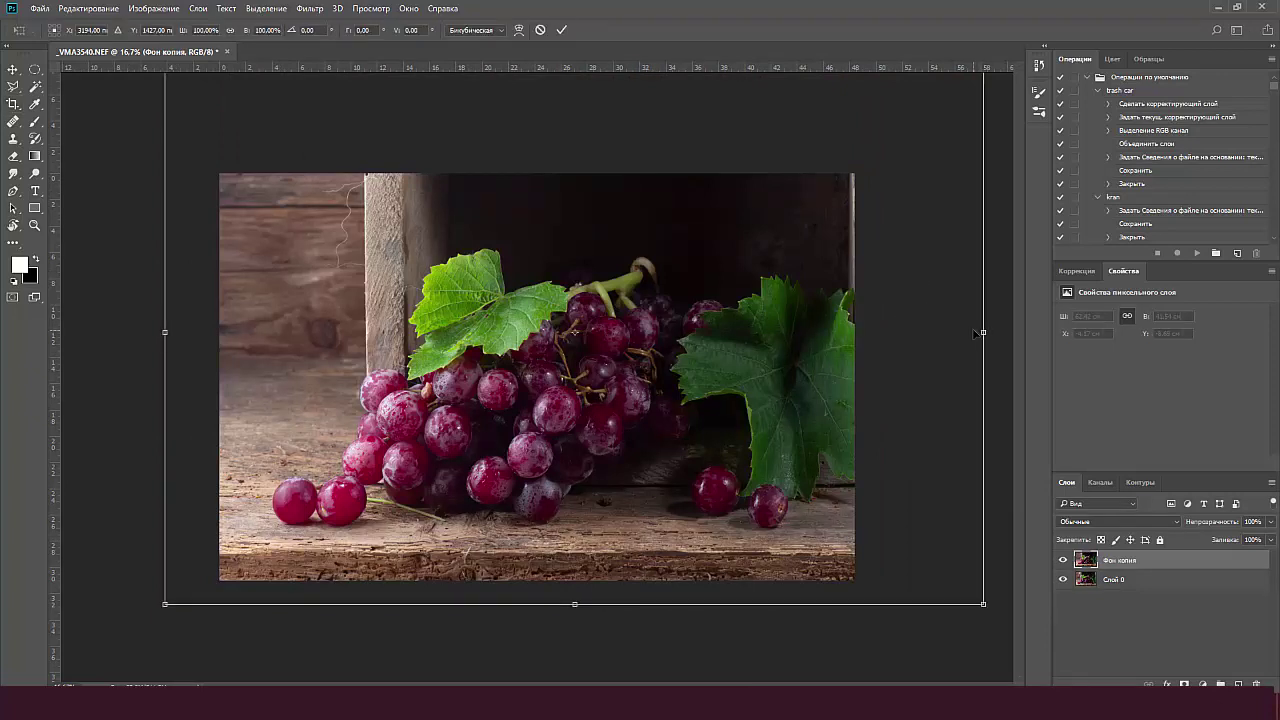
key("Escape")
left_click(152, 9)
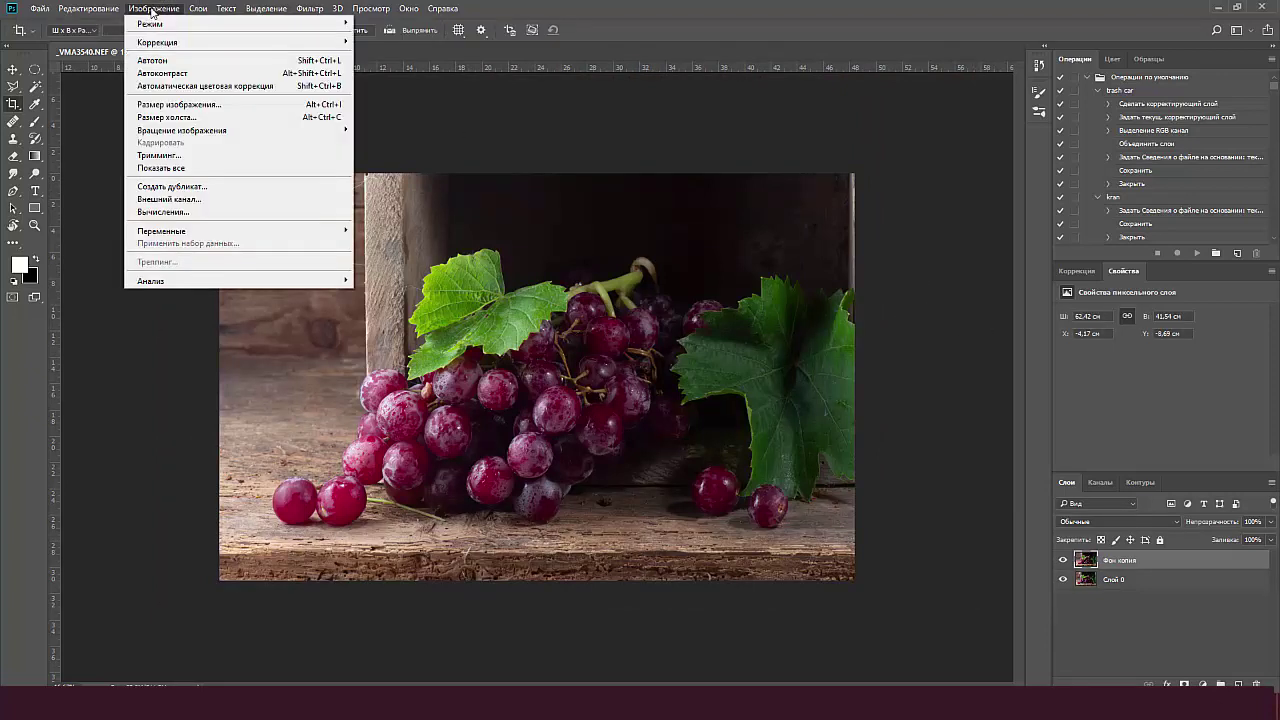
left_click(760, 350)
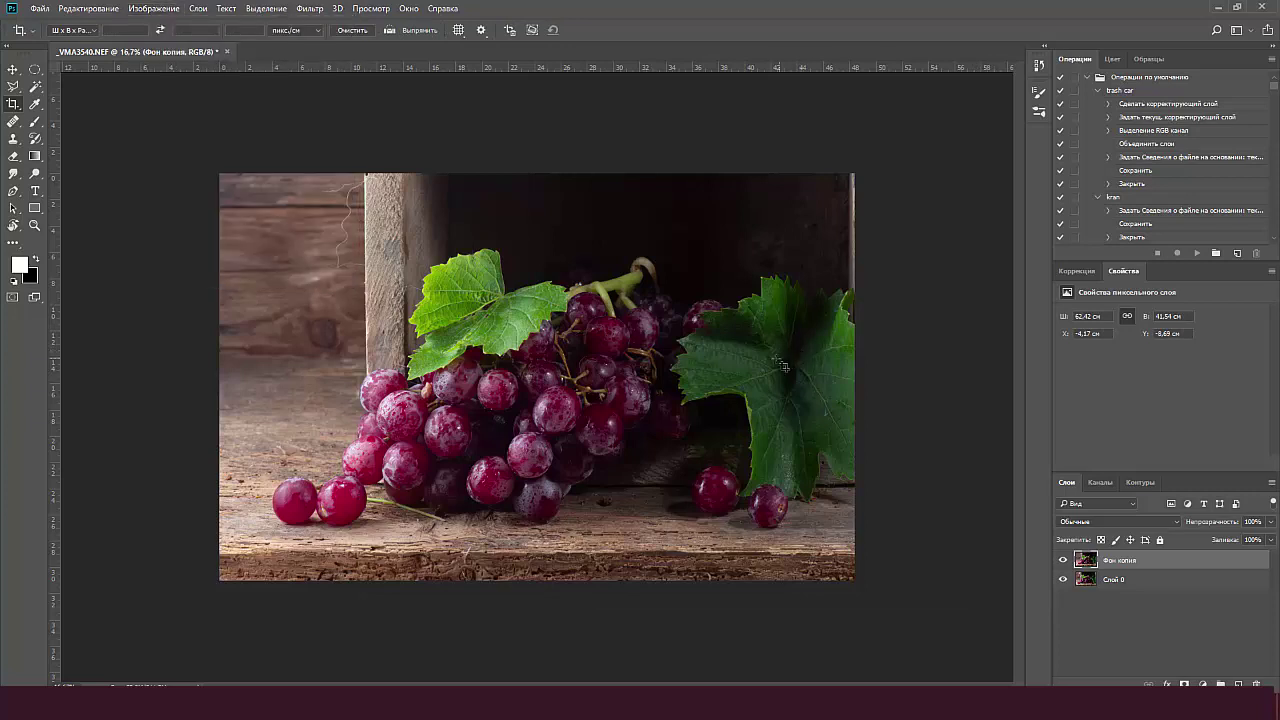
key("ctrl")
key("ctrl+t")
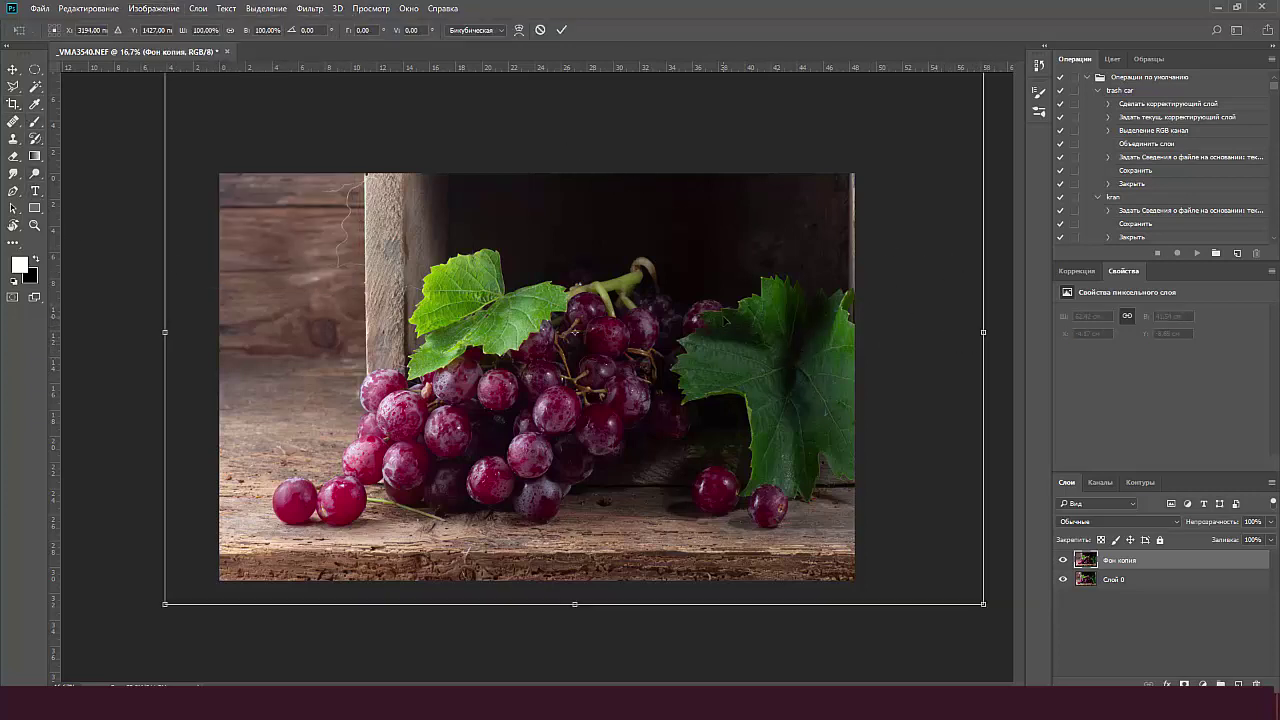
key("Escape")
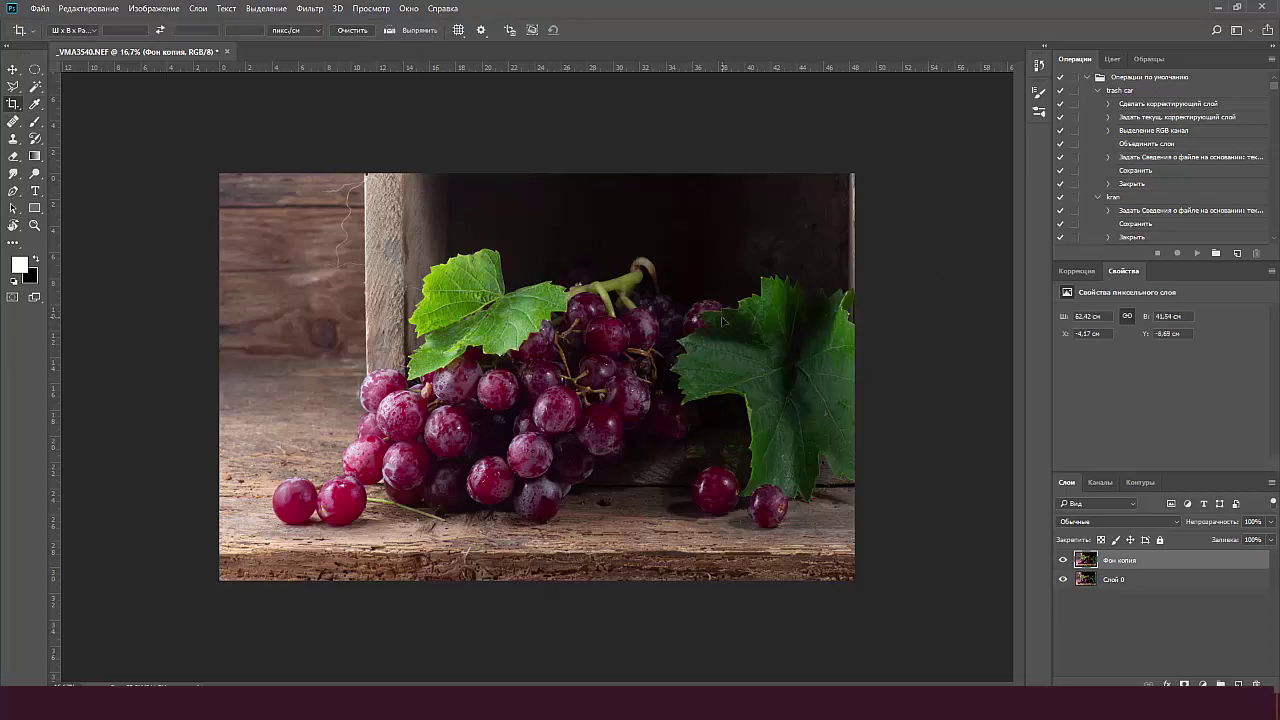
Crop narrow strips off both sides of the photo to about 47.7 by 31 cm, excluding the crate's right post
left_click(13, 103)
left_click_drag(853, 380, 848, 380)
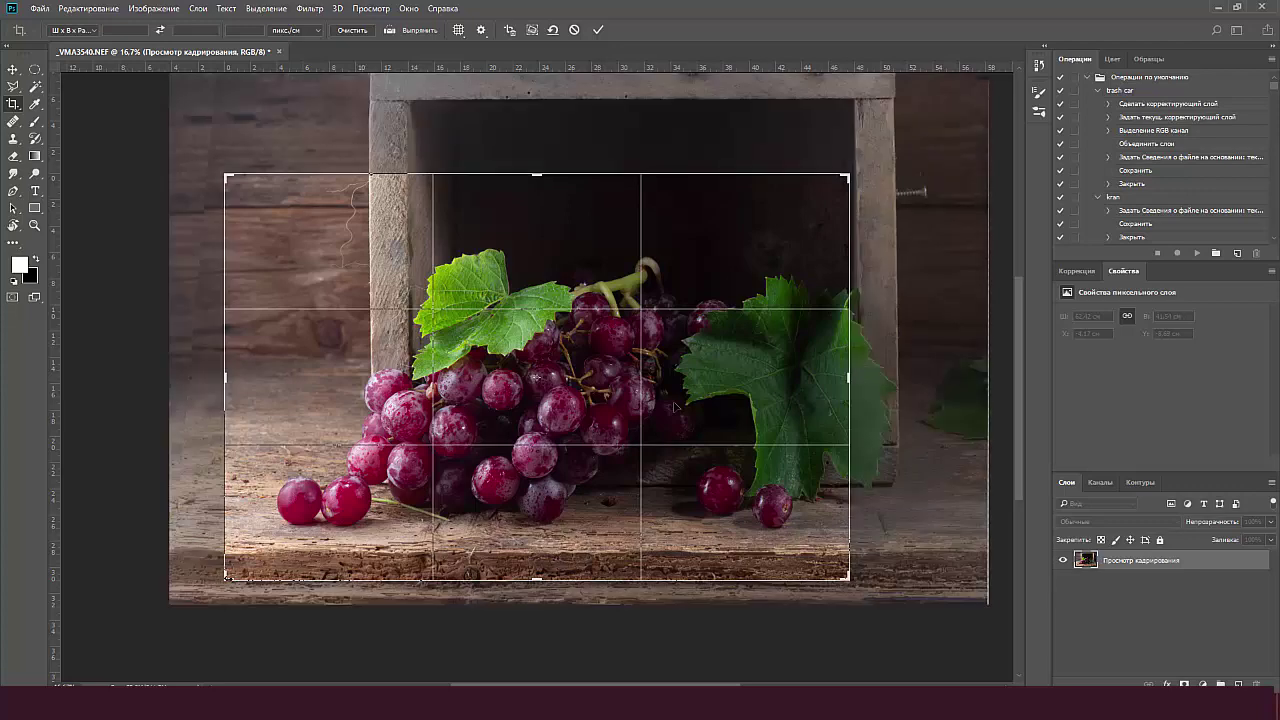
key("Return")
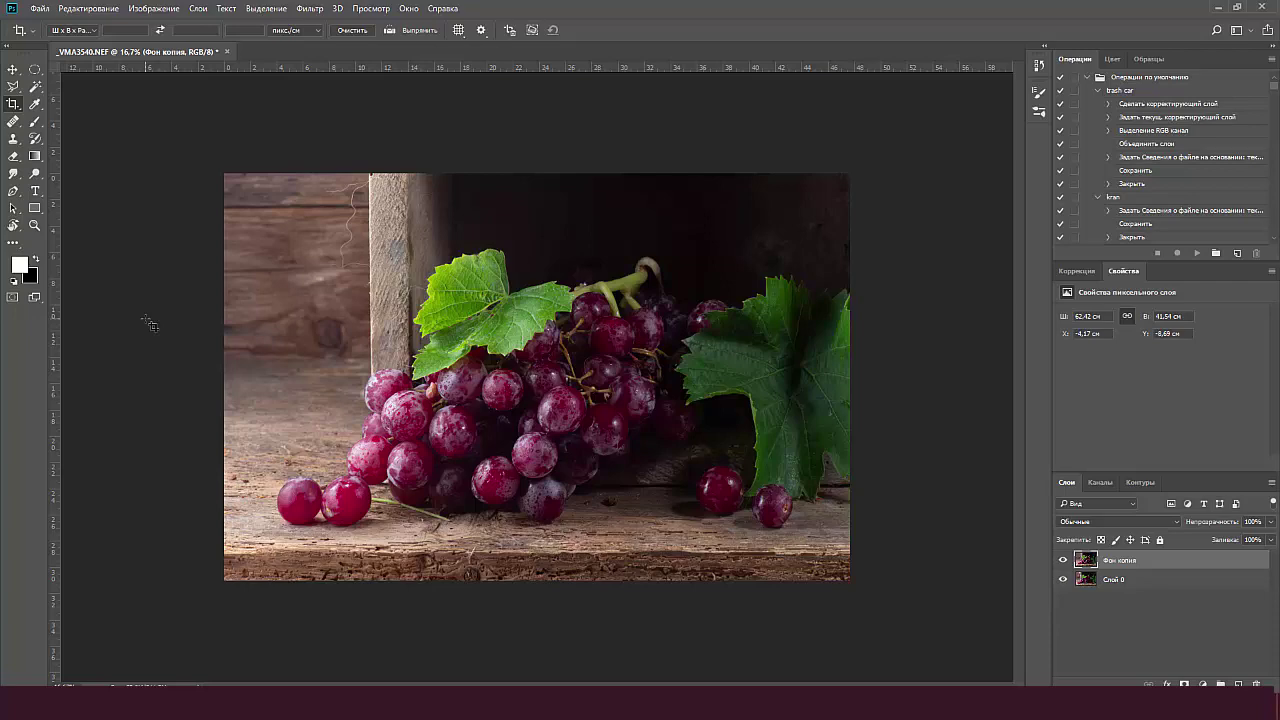
Remove the thin pale tendrils on the wooden wall beside the crate's left post with the Healing Brush, sampling clean wood nearby
scroll(380, 360, "down", 1)
scroll(380, 360, "up", 6)
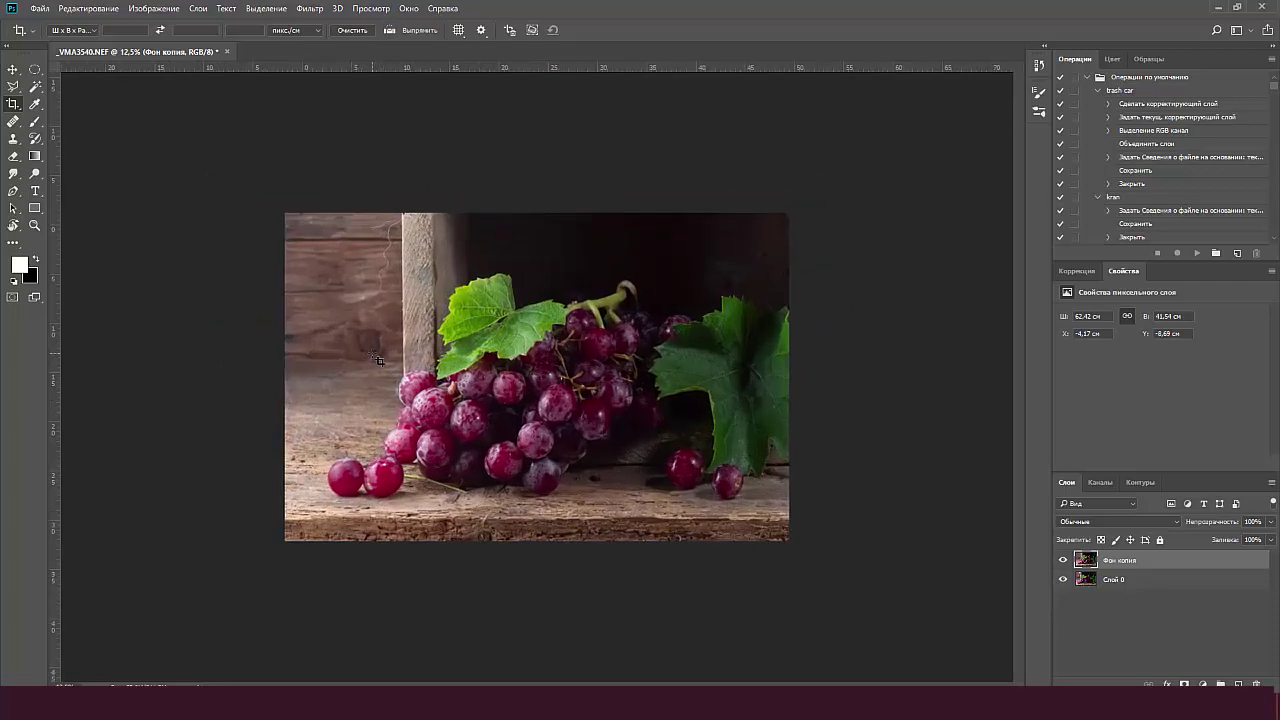
scroll(380, 360, "up", 1)
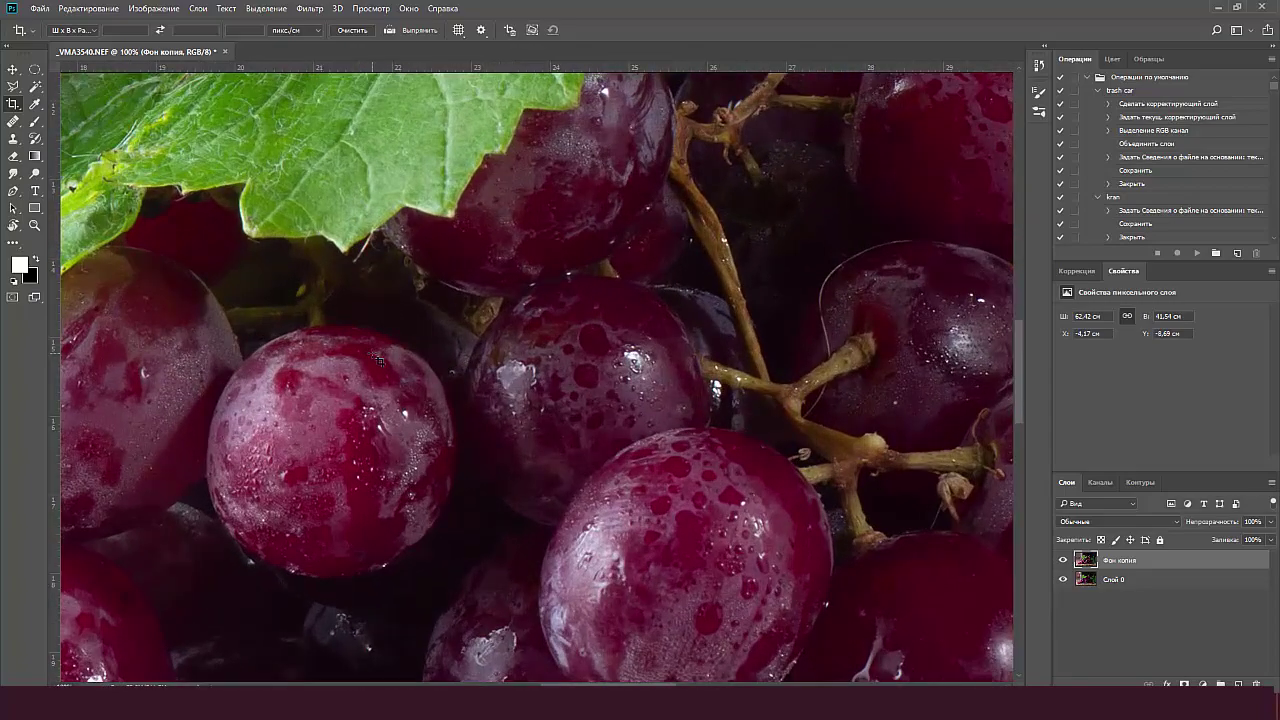
scroll(380, 360, "down", 4)
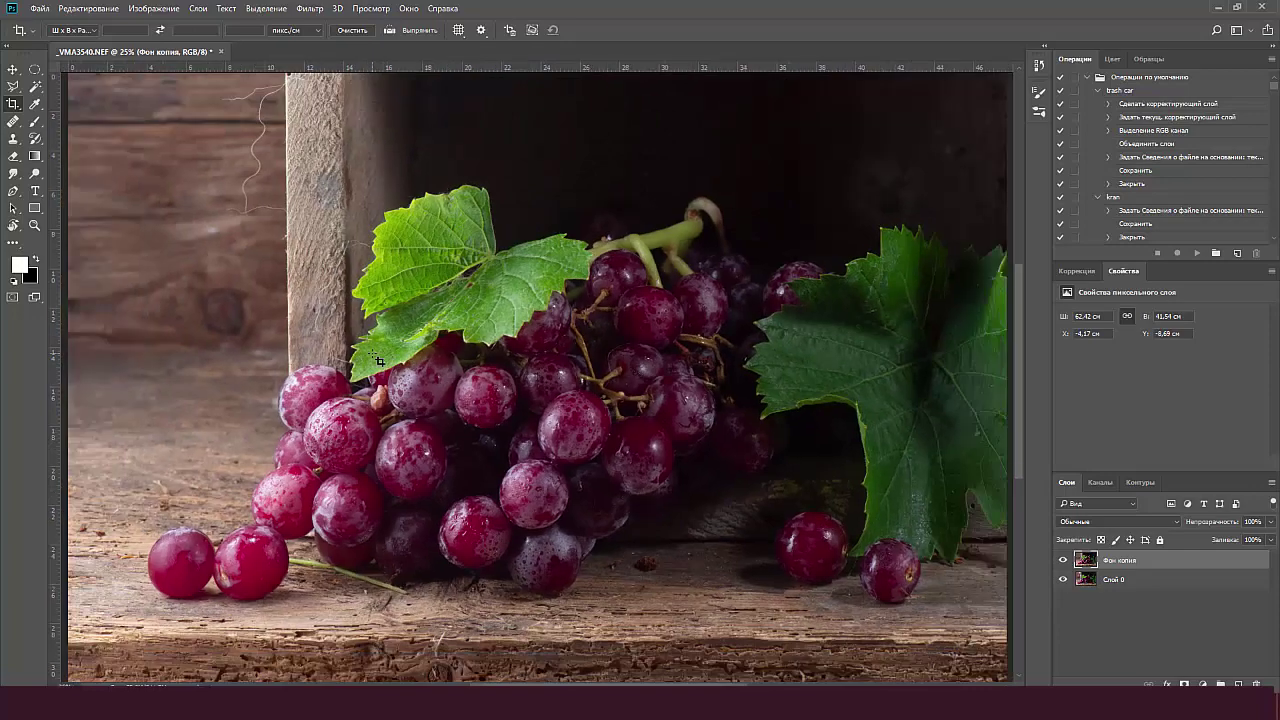
scroll(378, 360, "down", 1)
scroll(378, 360, "up", 1)
right_click(13, 121)
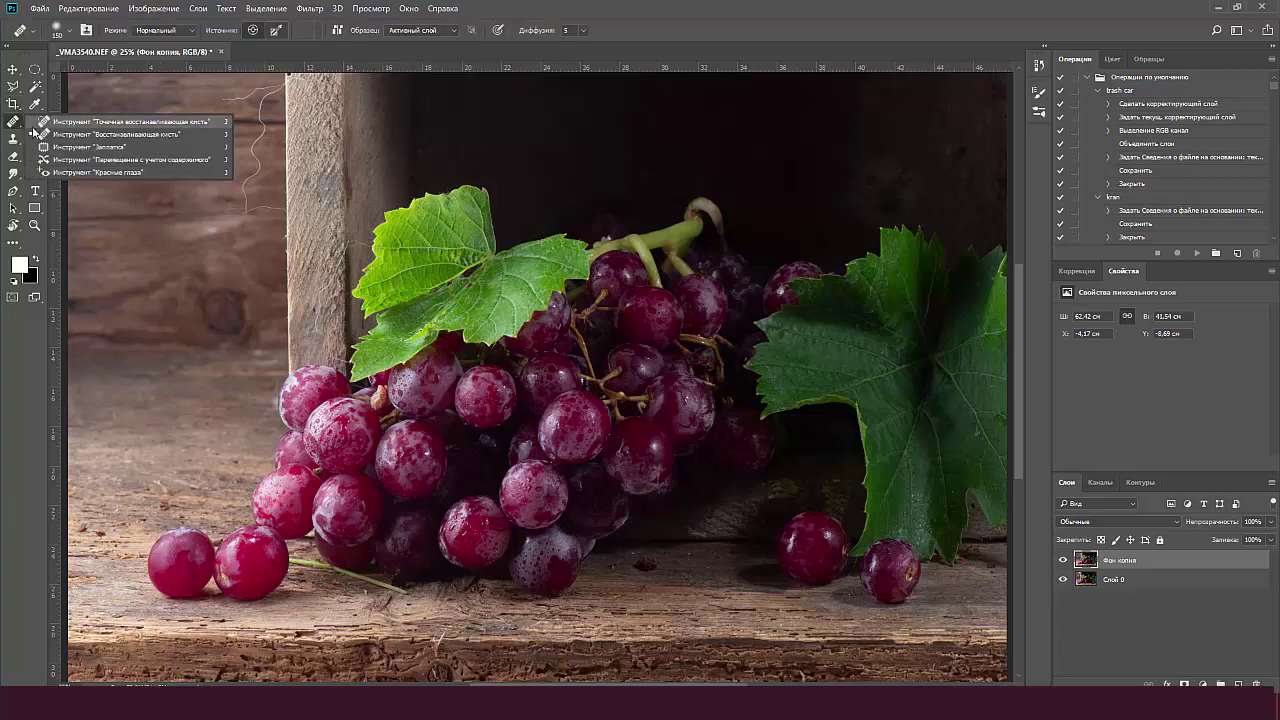
left_click(60, 137)
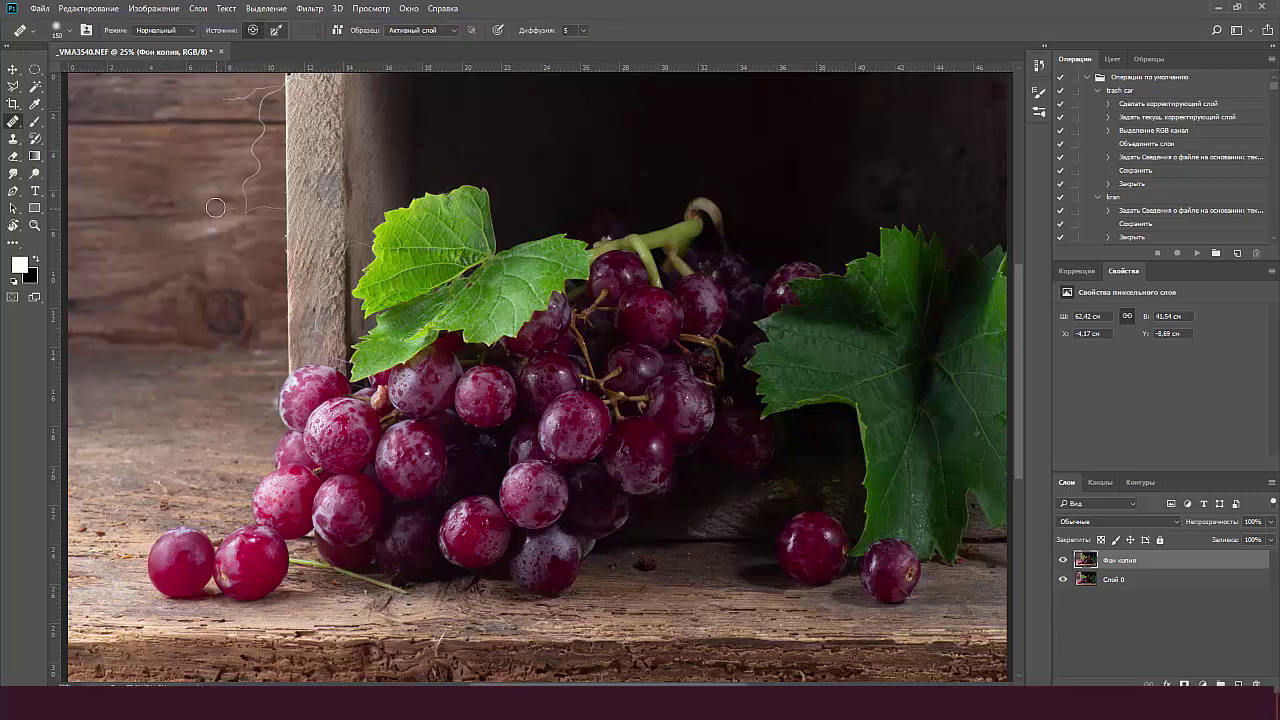
mouse_move(275, 206)
left_mouse_down()
mouse_move(241, 205)
mouse_move(264, 126)
mouse_move(243, 108)
mouse_move(275, 92)
left_mouse_up()
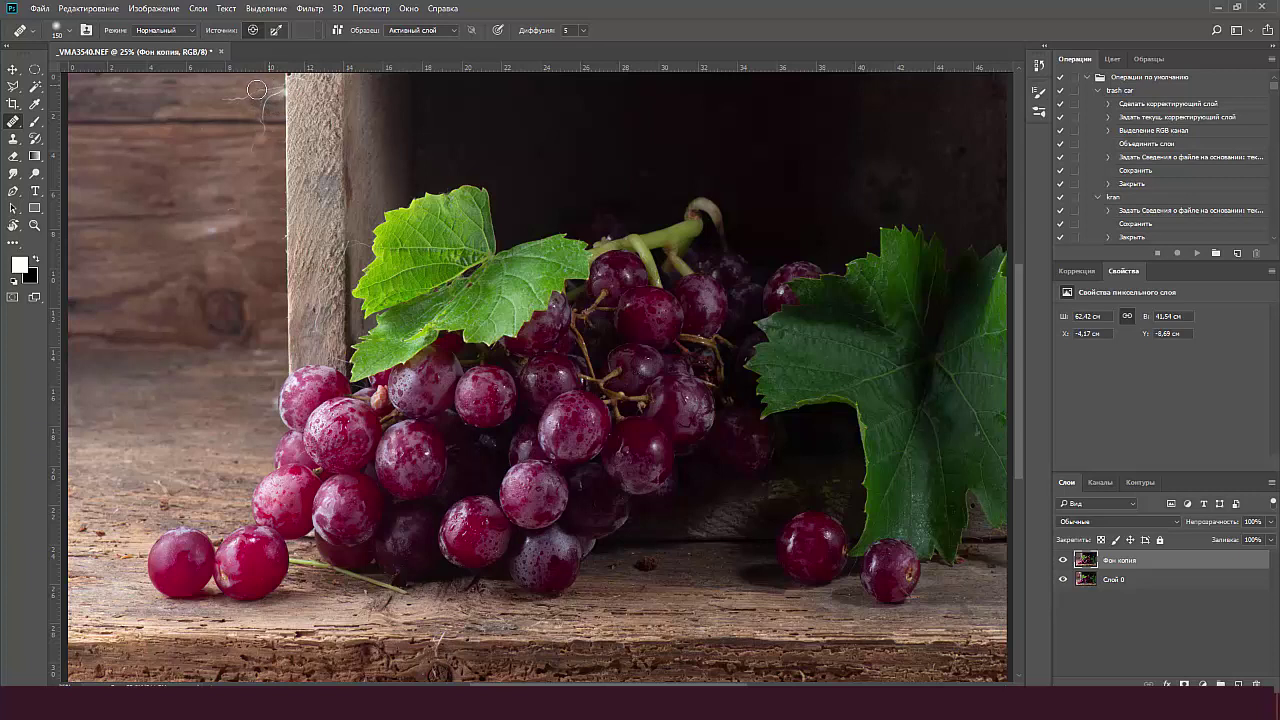
left_click(200, 98, "alt")
left_click_drag(222, 98, 269, 88)
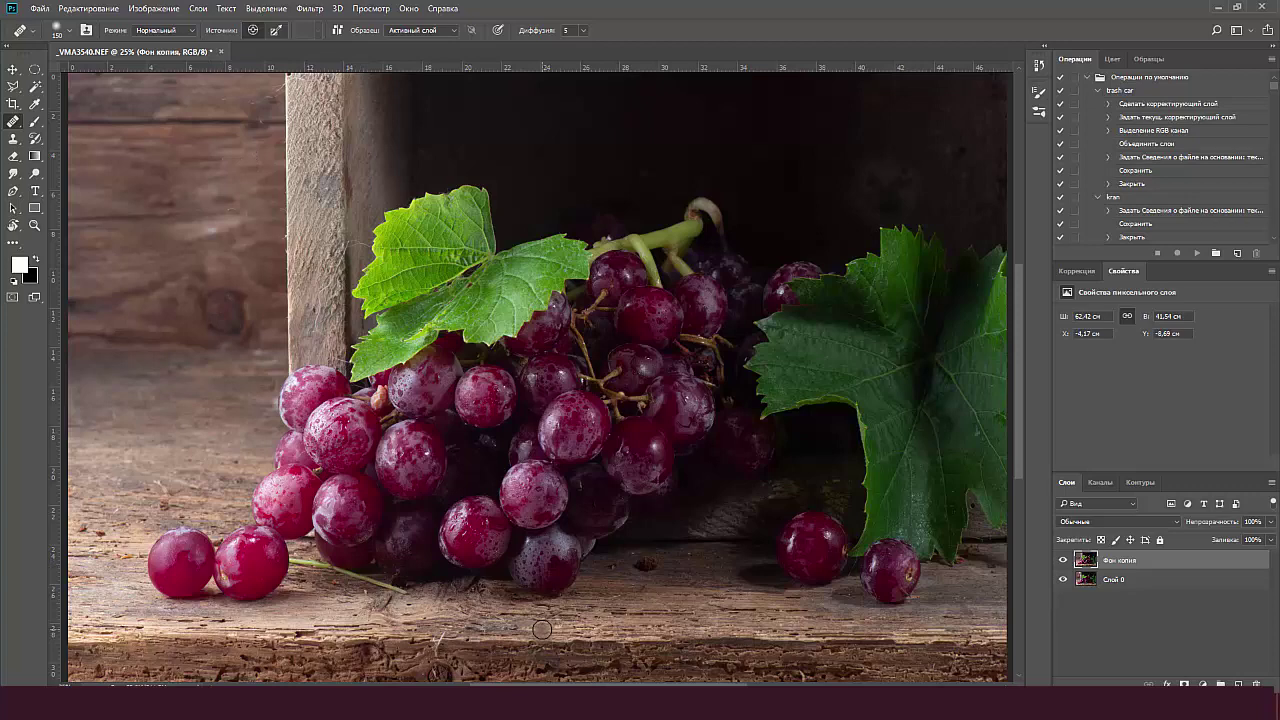
Select the wooden wall area left of the crate's post with the Polygonal Lasso and a 30 px feather
key("ctrl+minus")
key("ctrl+minus")
key("ctrl+minus")
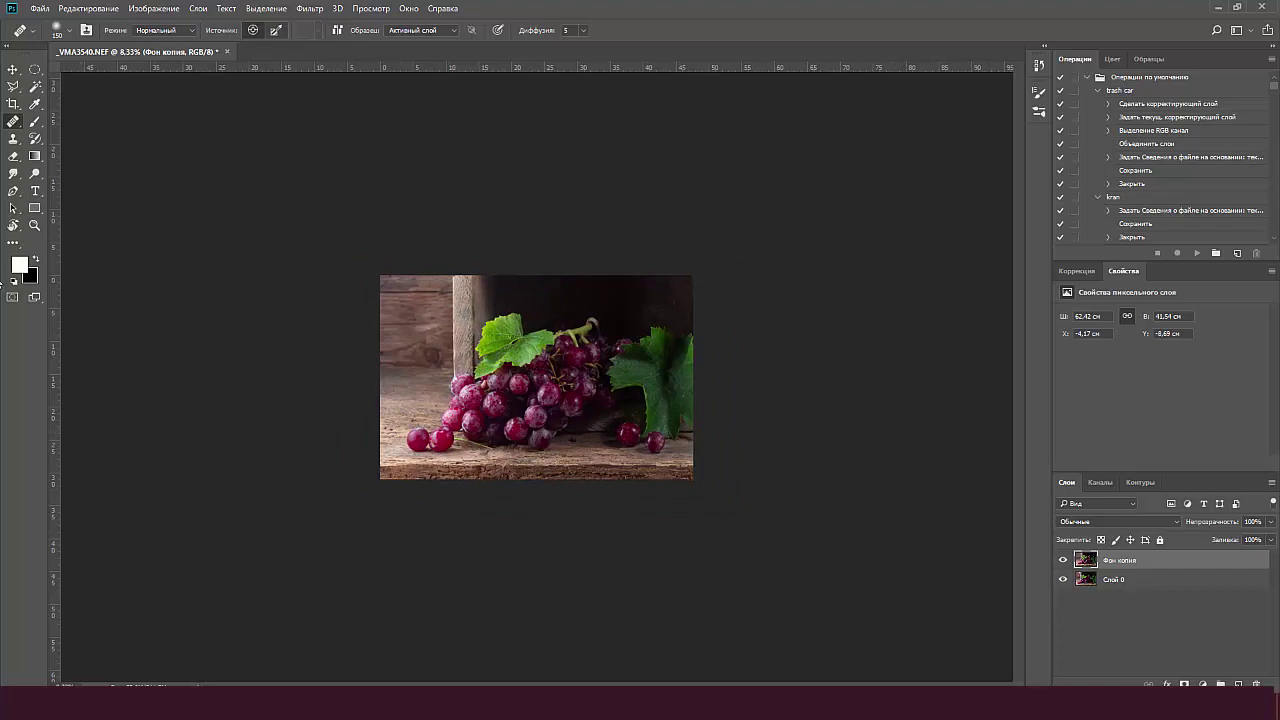
left_click(13, 86)
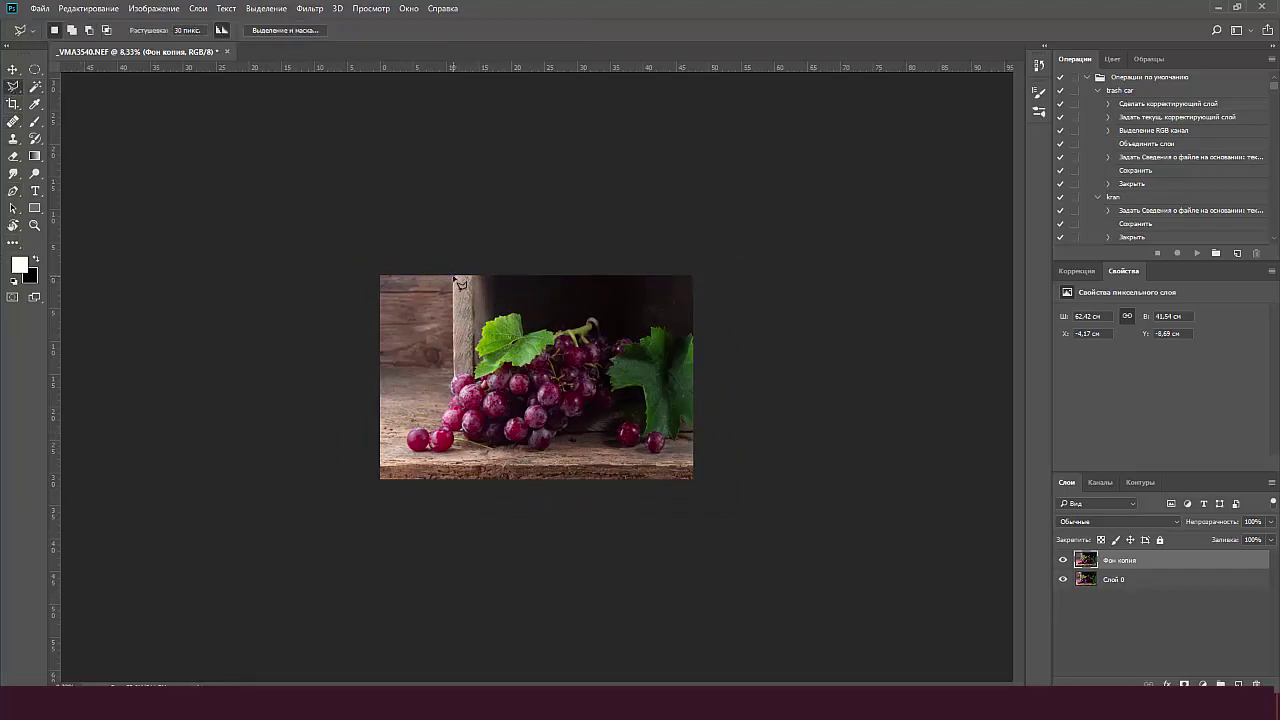
mouse_move(455, 279)
left_mouse_down()
mouse_move(455, 373)
mouse_move(363, 421)
mouse_move(365, 249)
mouse_move(439, 253)
mouse_move(461, 283)
left_mouse_up()
Darken the selected wall with a Levels adjustment at midtones 0.73 and merge it into the background copy
left_click(1077, 272)
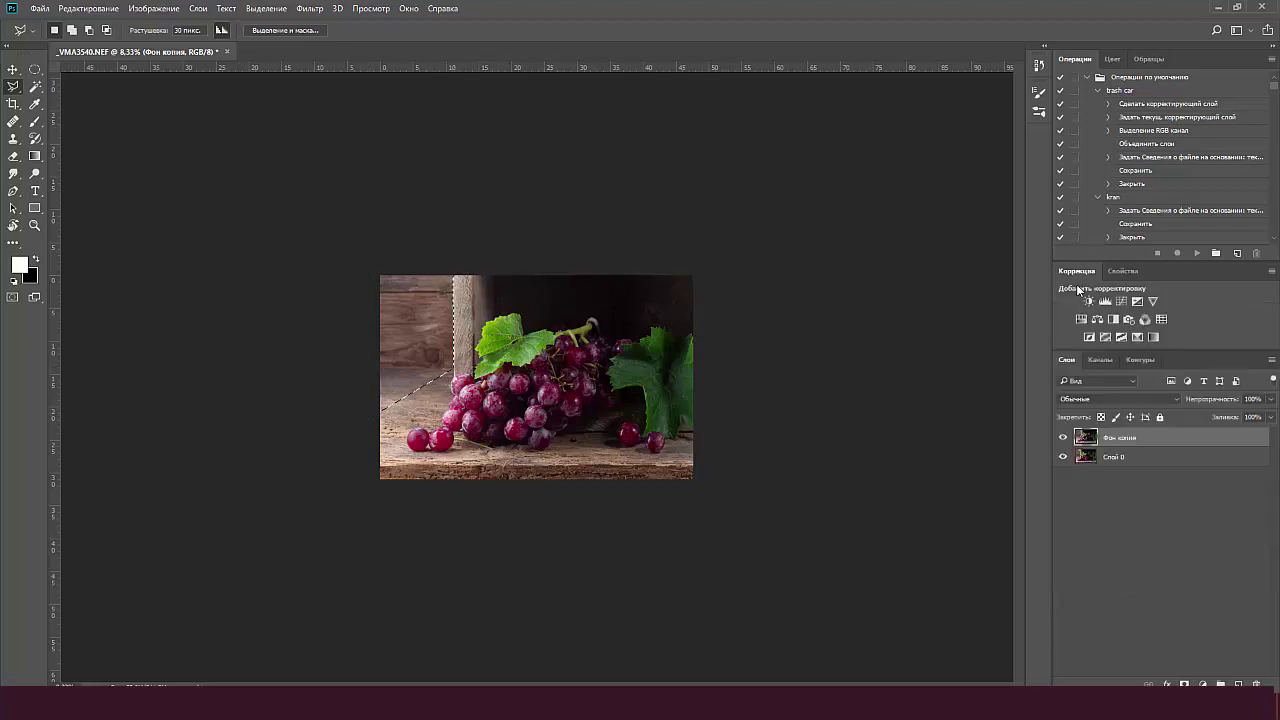
left_click(1105, 301)
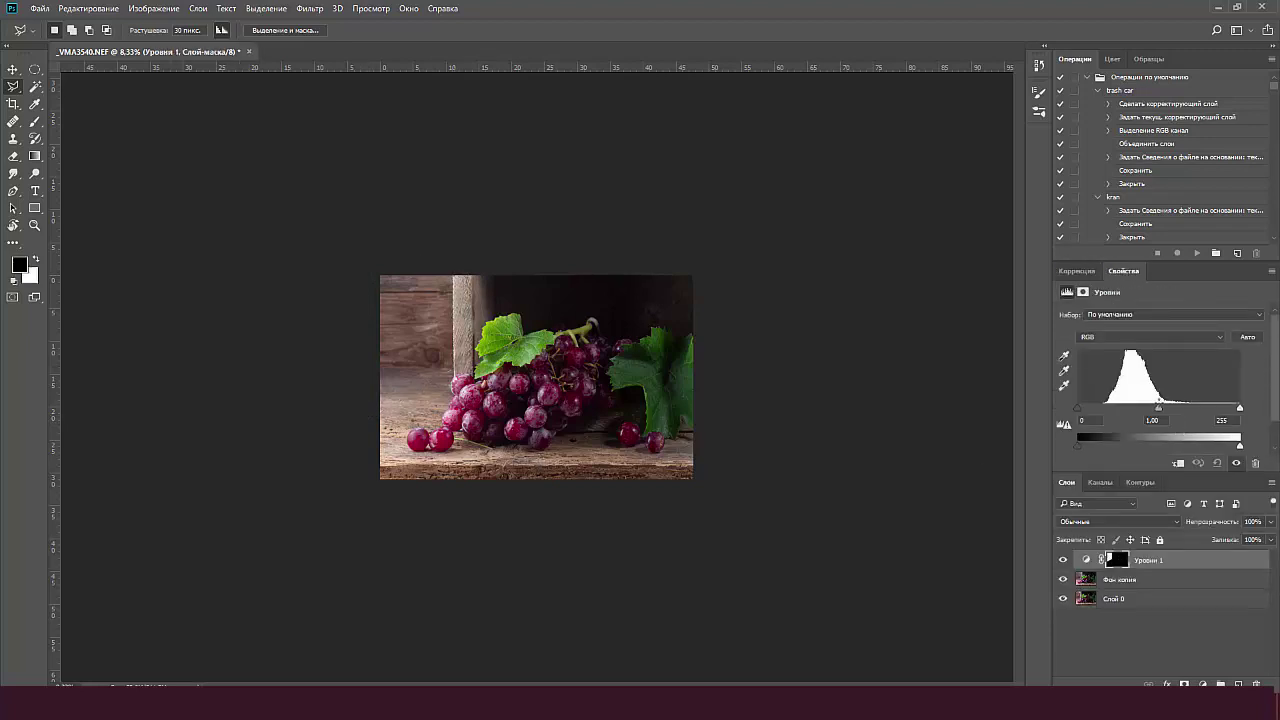
mouse_move(1159, 409)
left_mouse_down()
mouse_move(1197, 411)
mouse_move(1176, 411)
left_mouse_up()
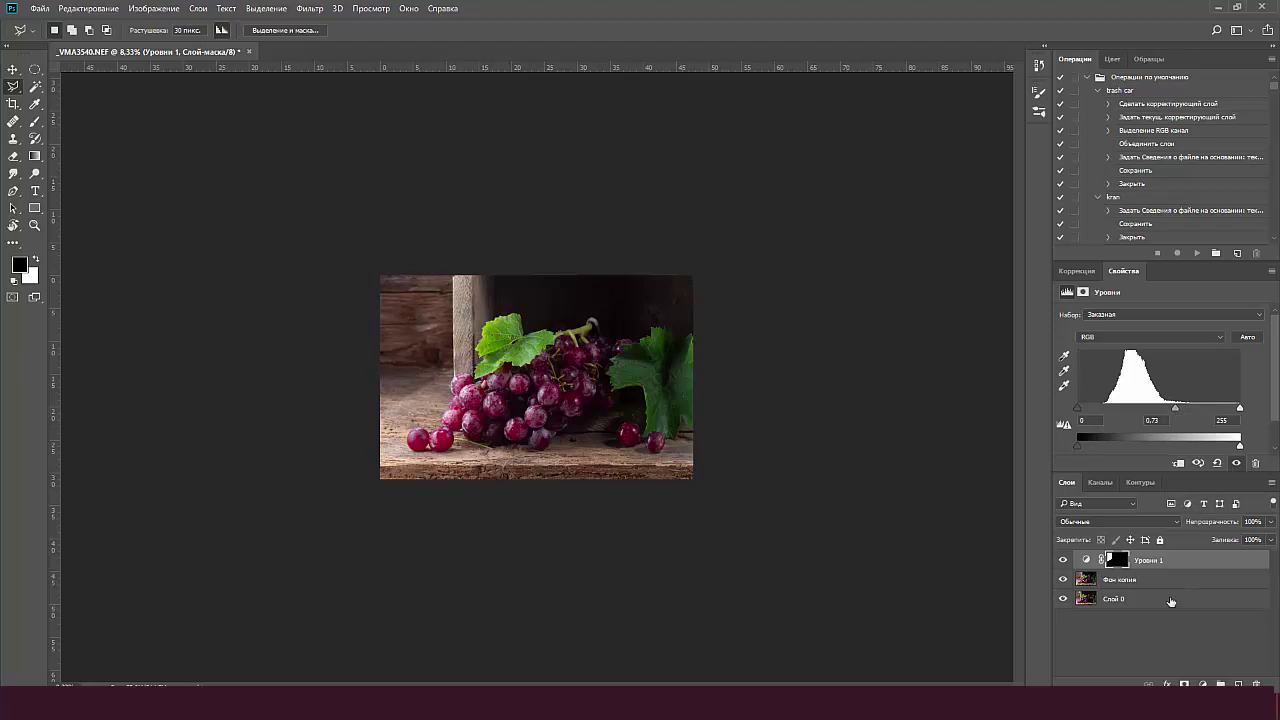
left_click(1170, 600)
left_click(1118, 560)
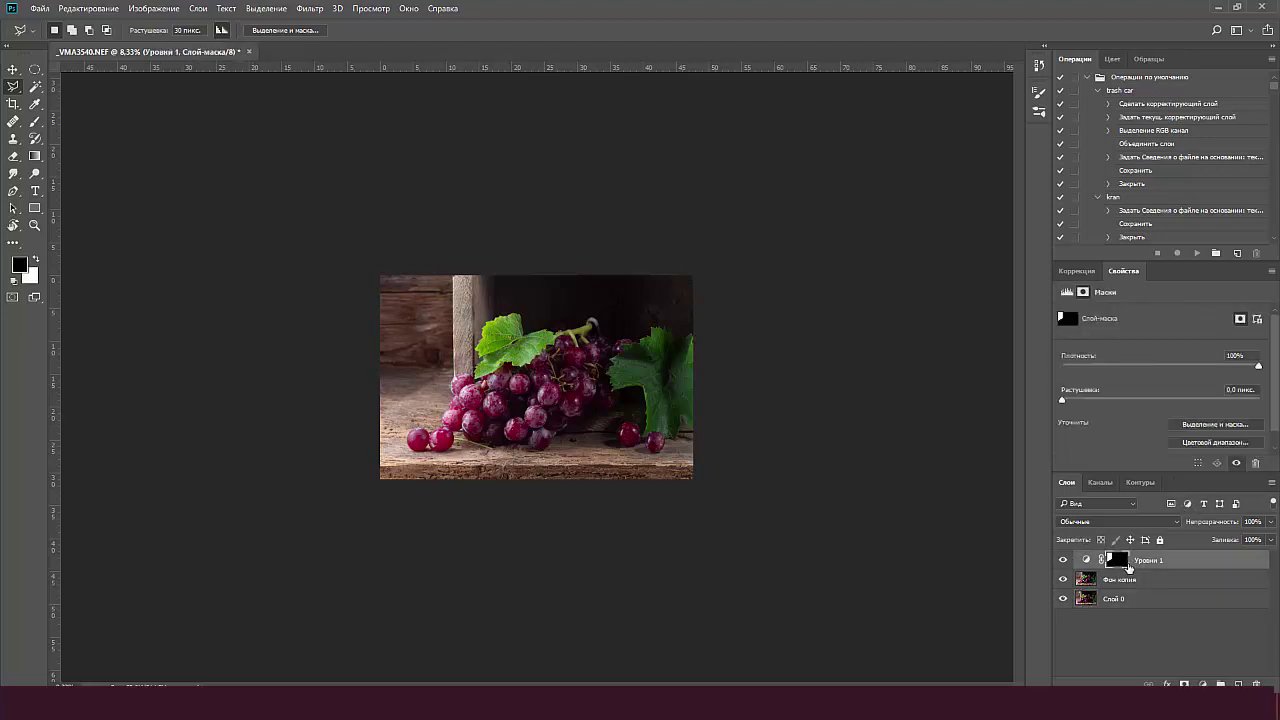
key("Delete")
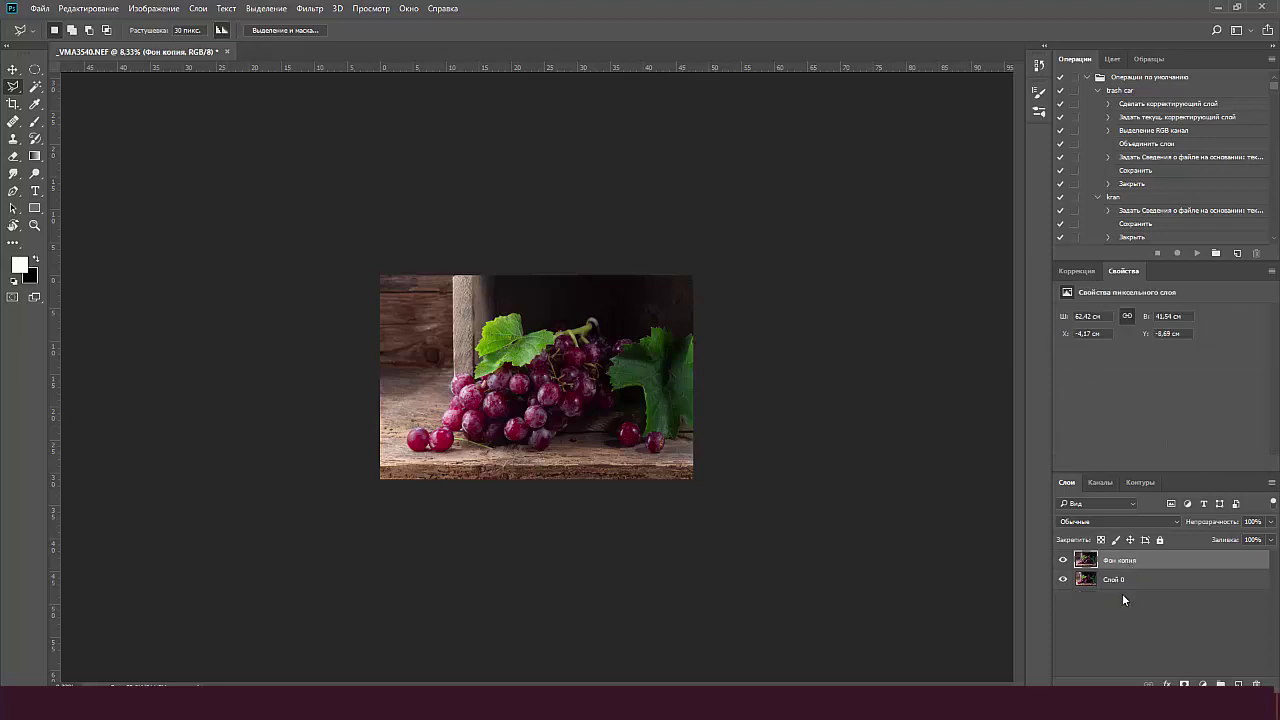
Examine the tonal balance of the whole composition at a very small and at a larger view size
key("ctrl+minus")
key("ctrl+minus")
key("ctrl+minus")
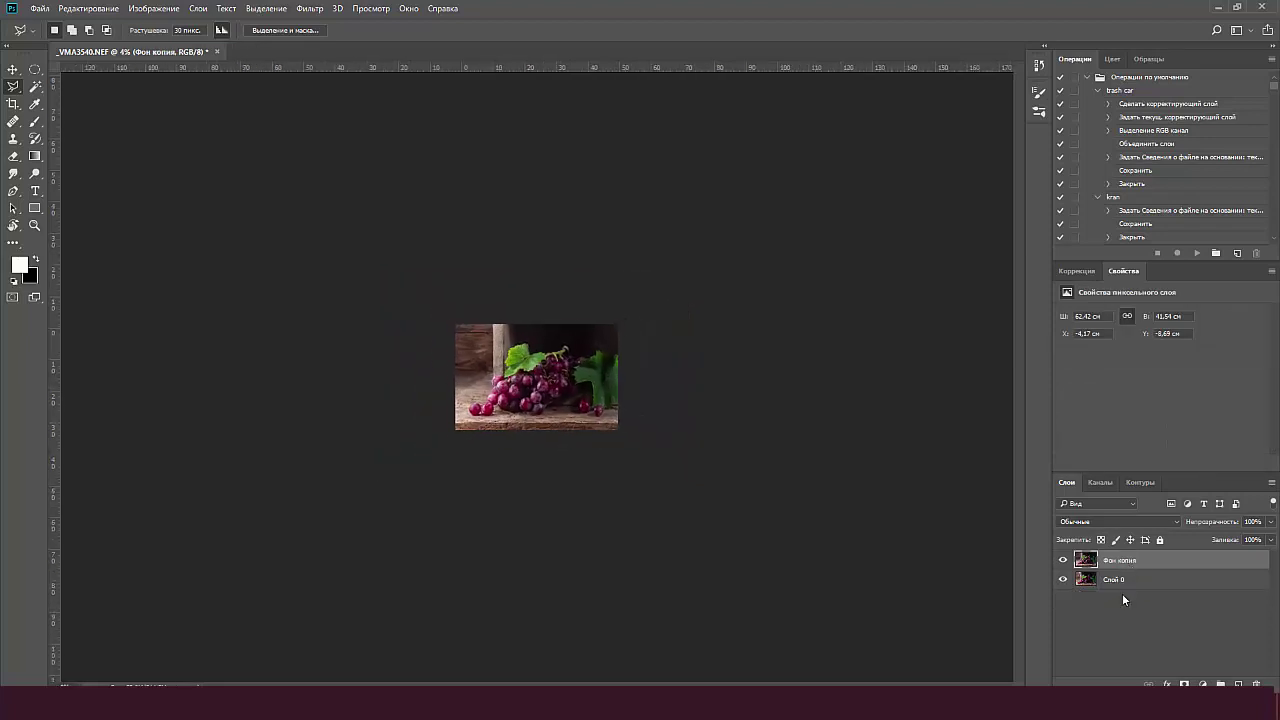
key("ctrl+plus")
key("ctrl+plus")
key("ctrl+plus")
key("ctrl+plus")
key("ctrl+plus")
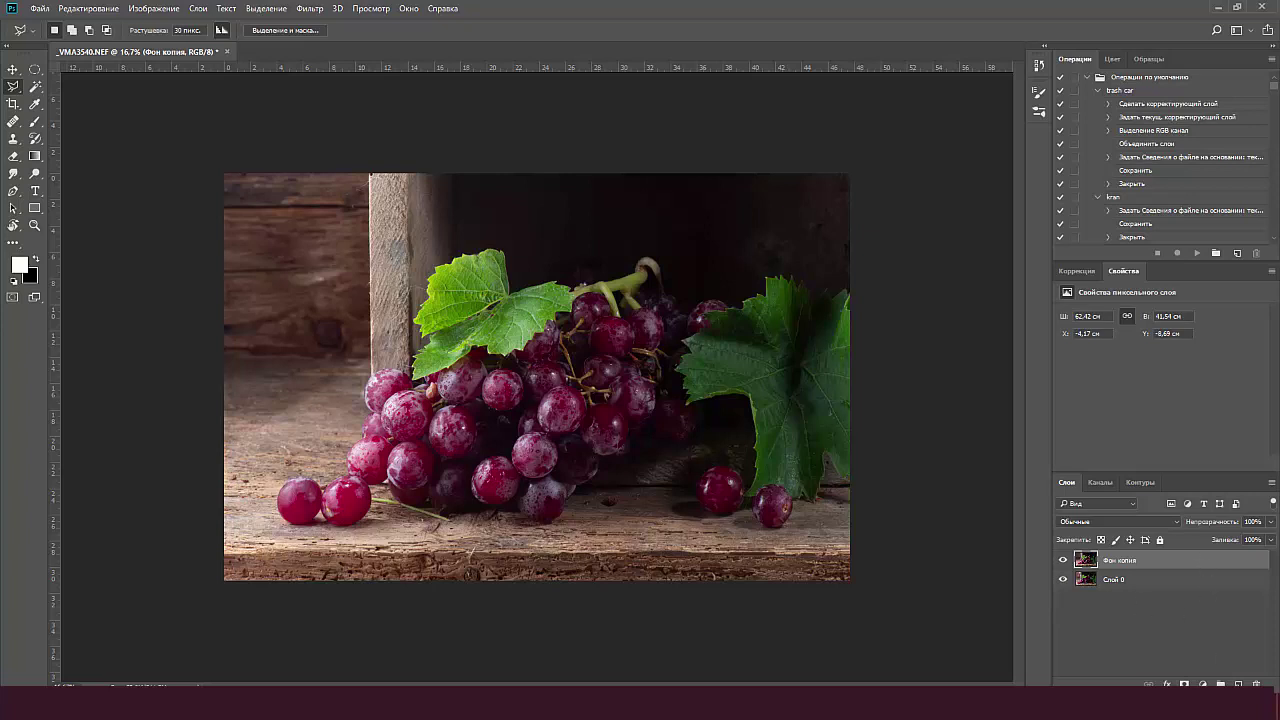
Create a vignette on a new layer by filling everything outside a 300 px feathered ellipse around the grapes with black
left_click(1238, 685)
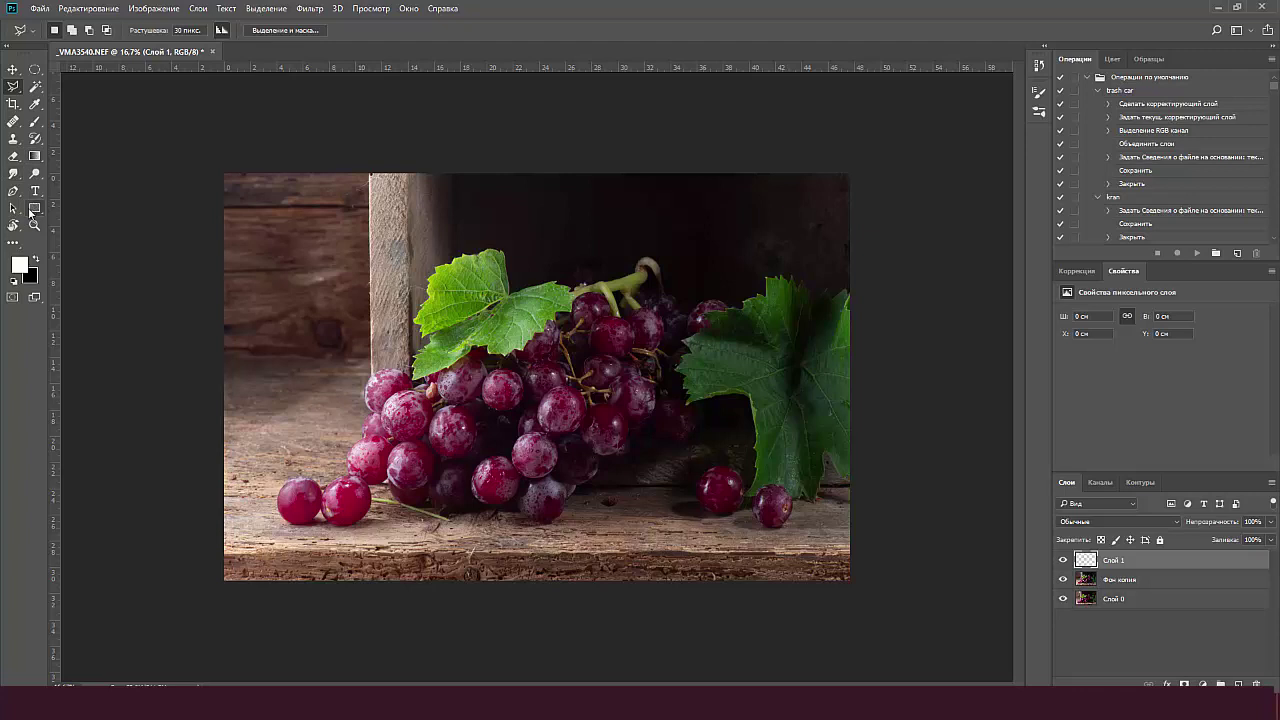
left_click(35, 69)
left_click_drag(318, 268, 752, 468)
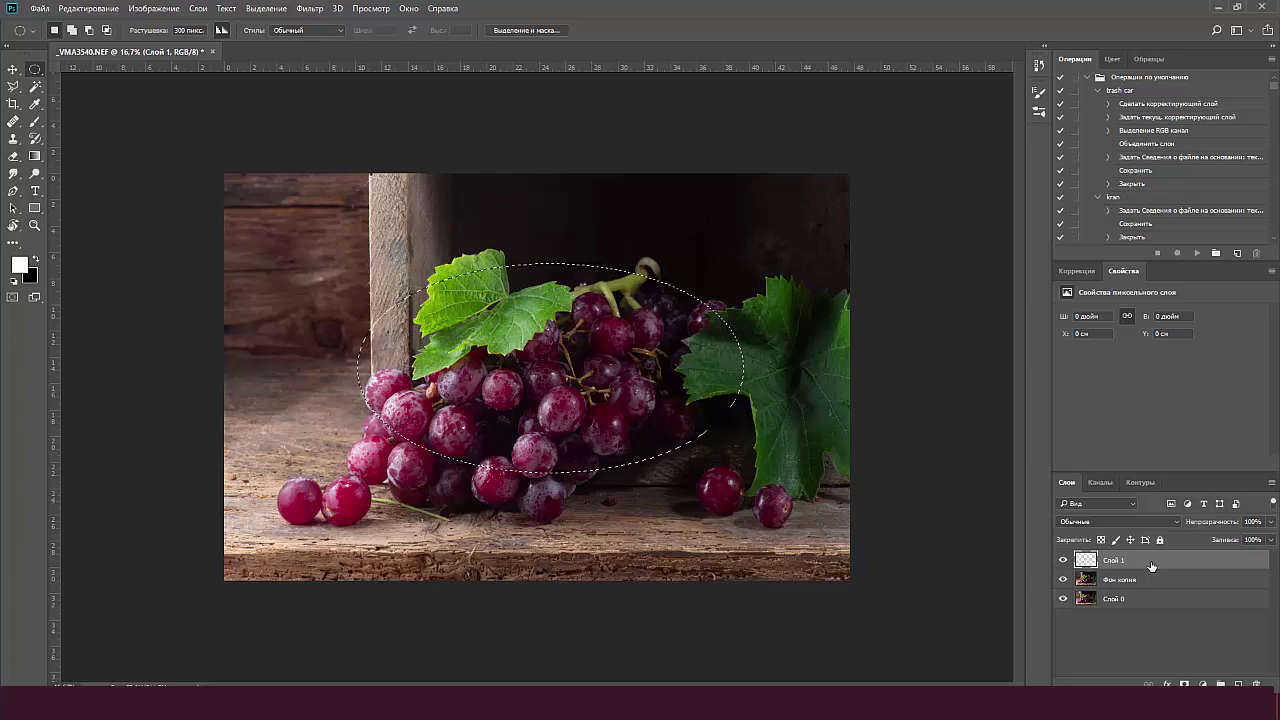
key("ctrl+shift+i")
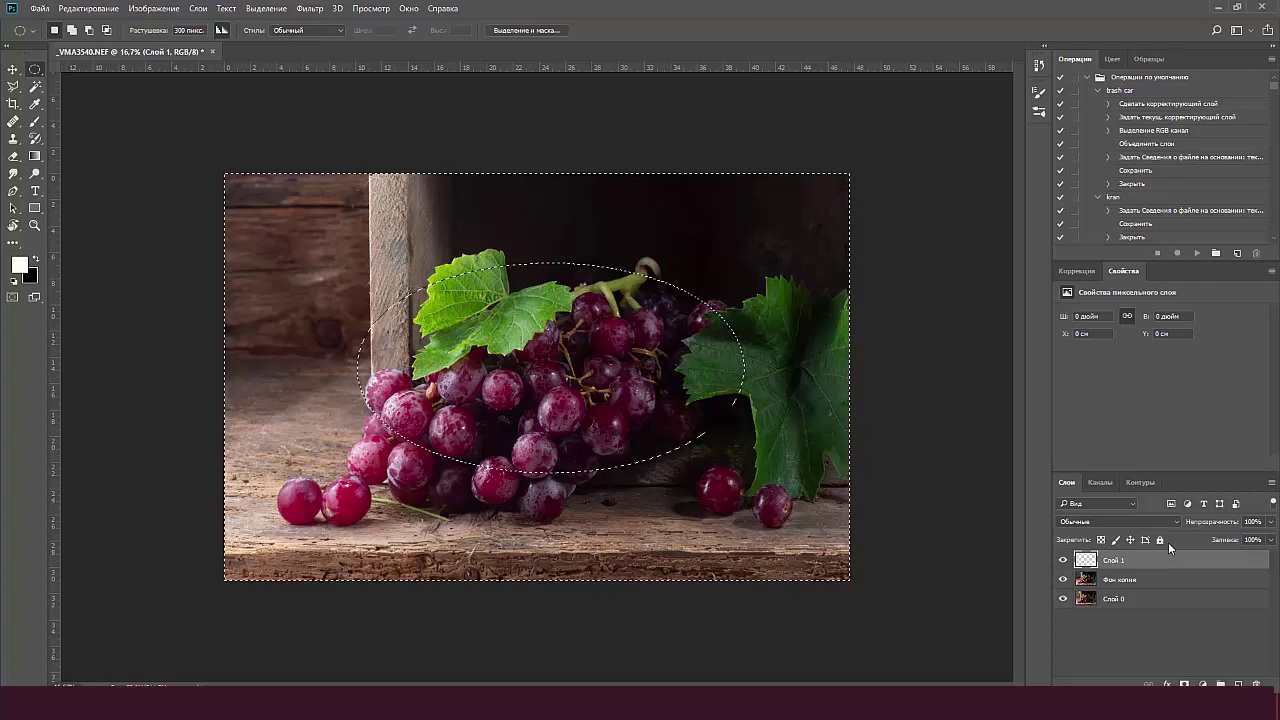
key("ctrl+BackSpace")
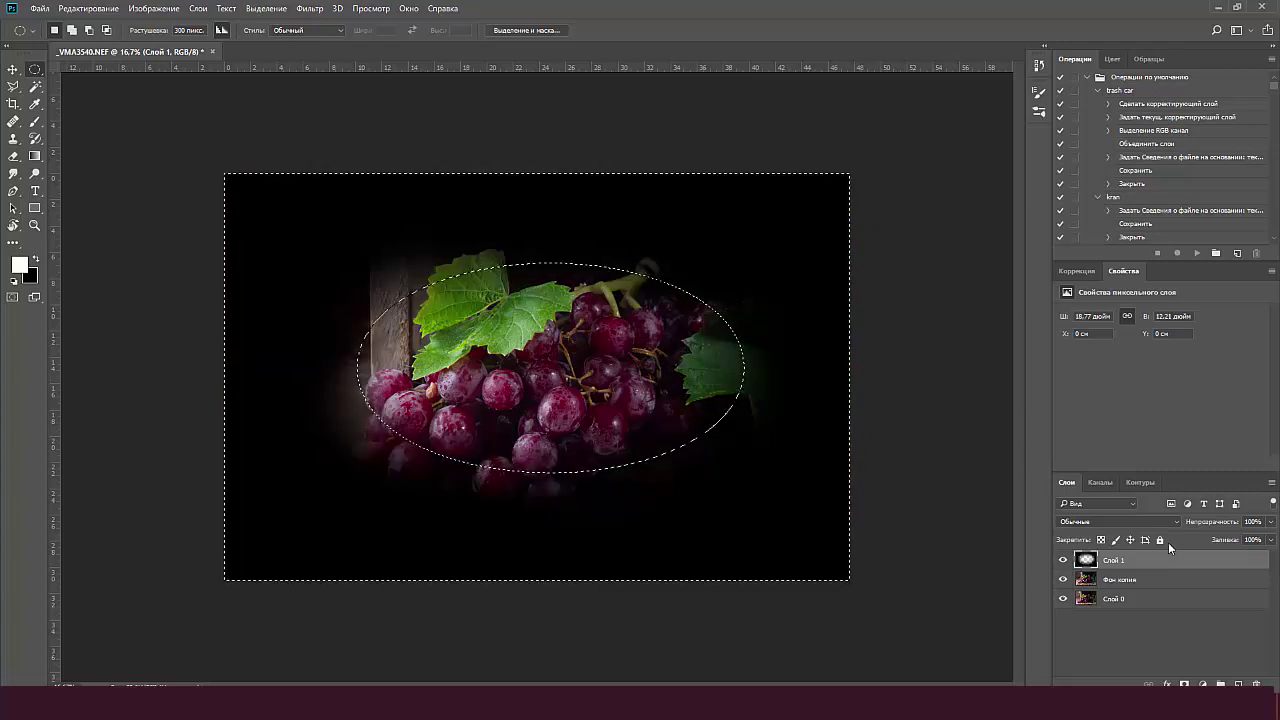
key("ctrl+d")
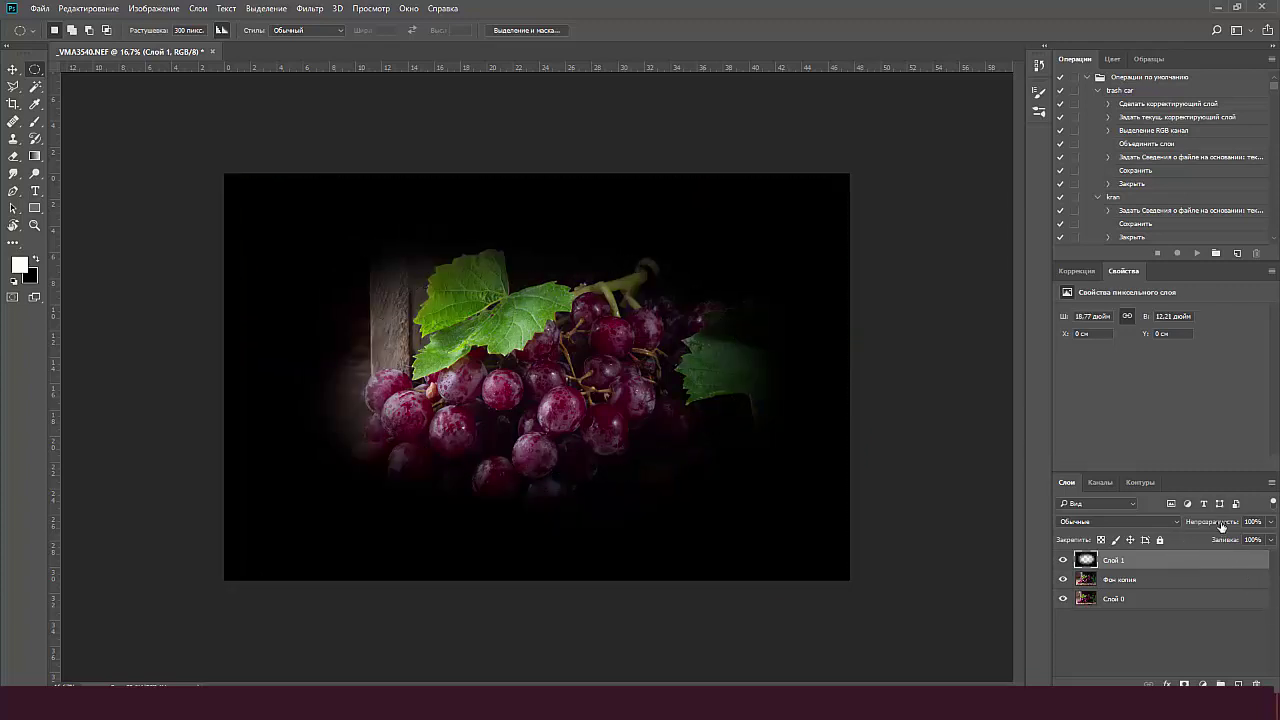
Set the vignette layer's opacity to 53%
key("2")
key("2")
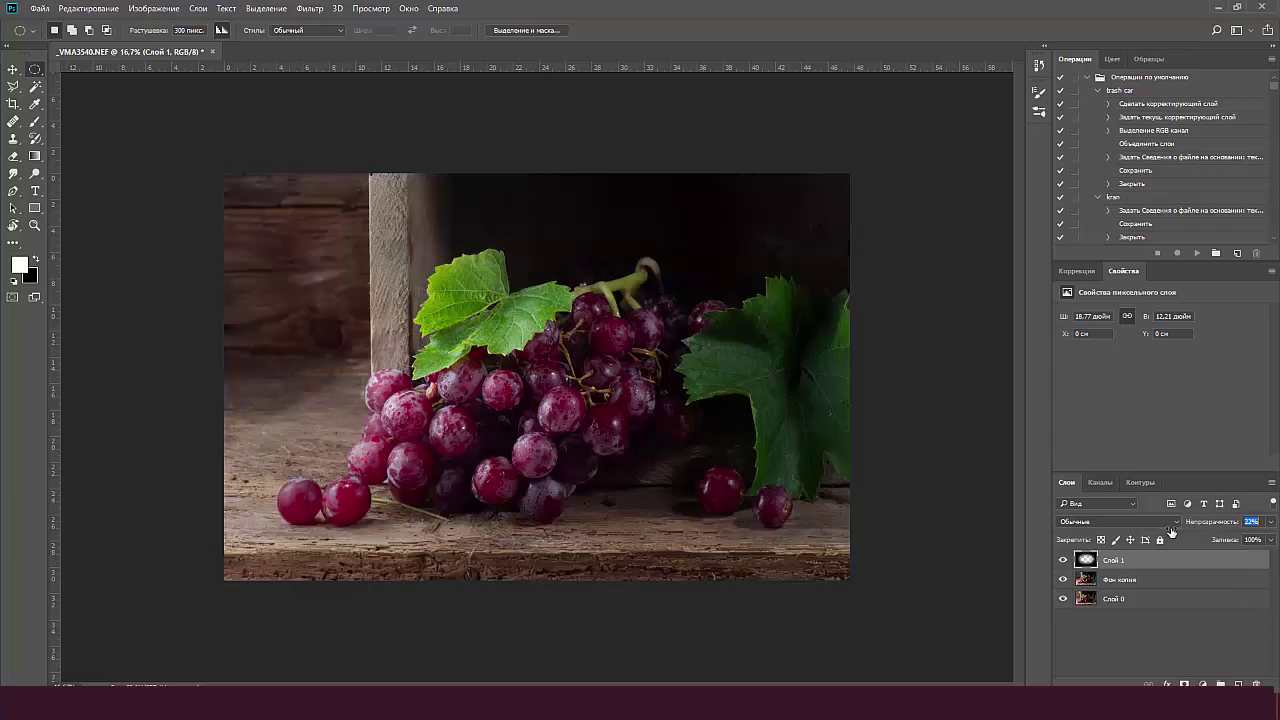
key("3")
key("6")
key("5")
key("3")
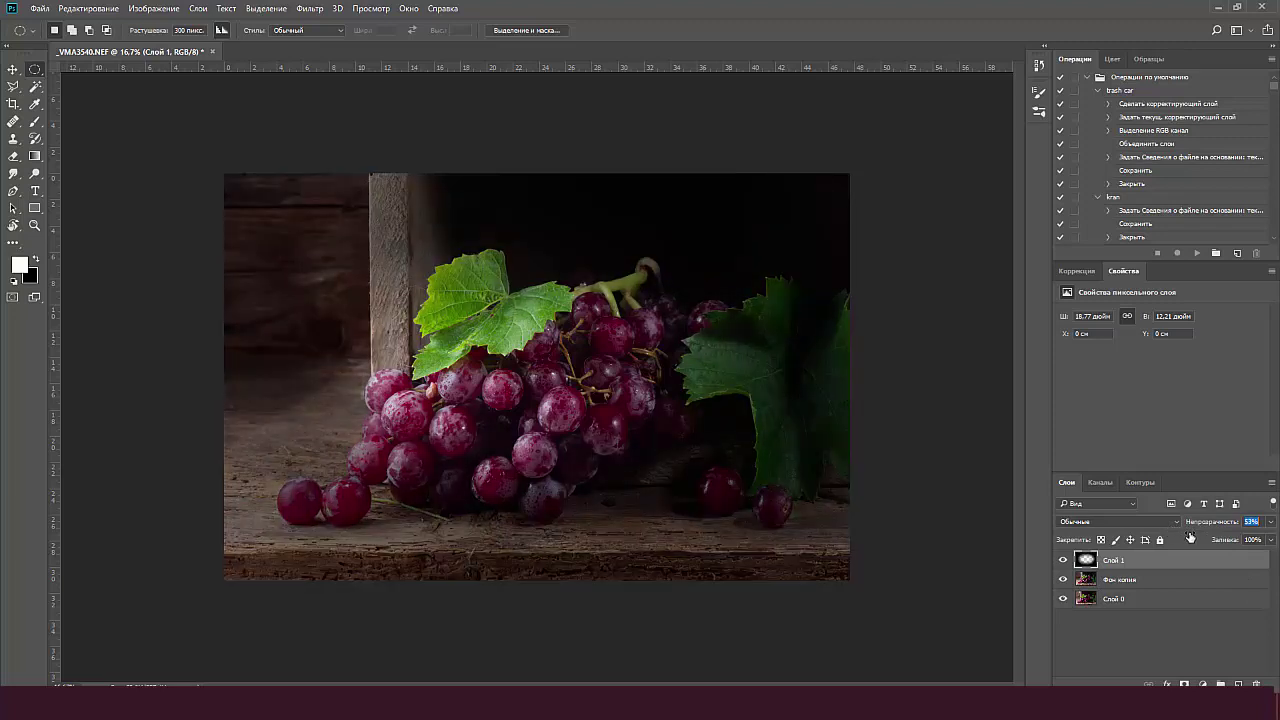
key("Return")
Warp the vignette layer by stretching its mesh outward past the photo's edges, keeping the grapes and tabletop bright
key("ctrl+t")
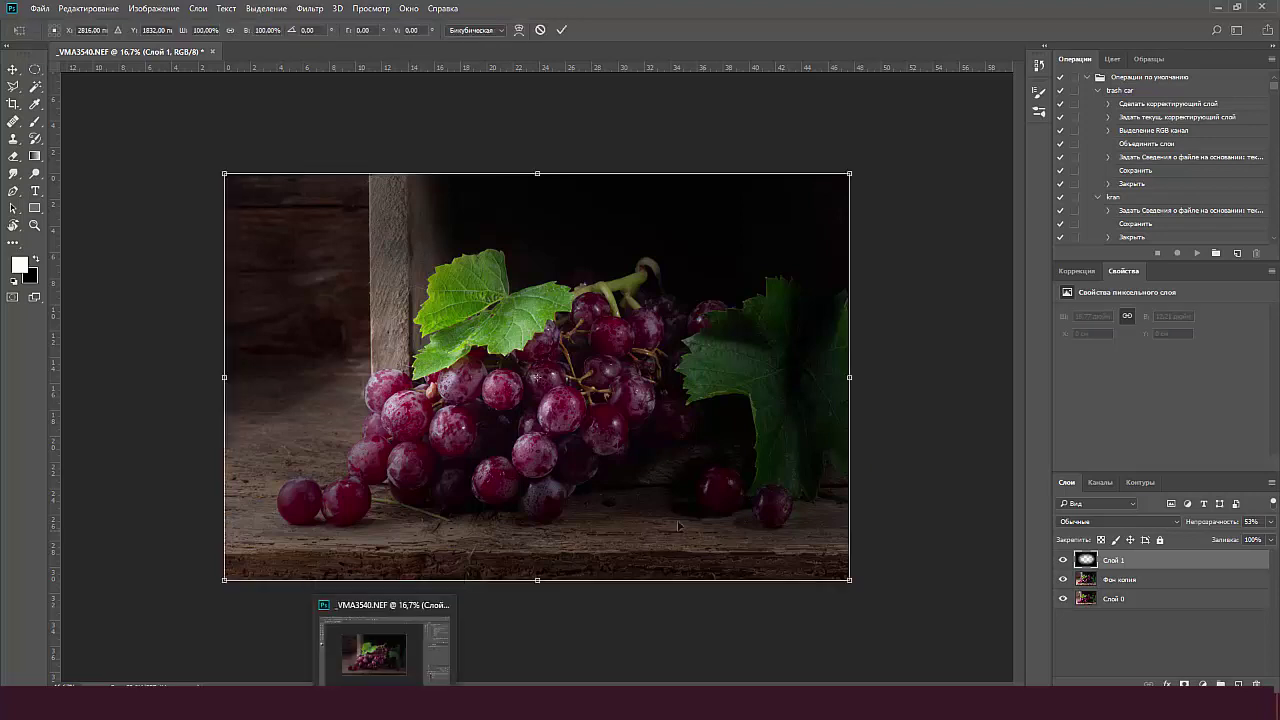
right_click(622, 432)
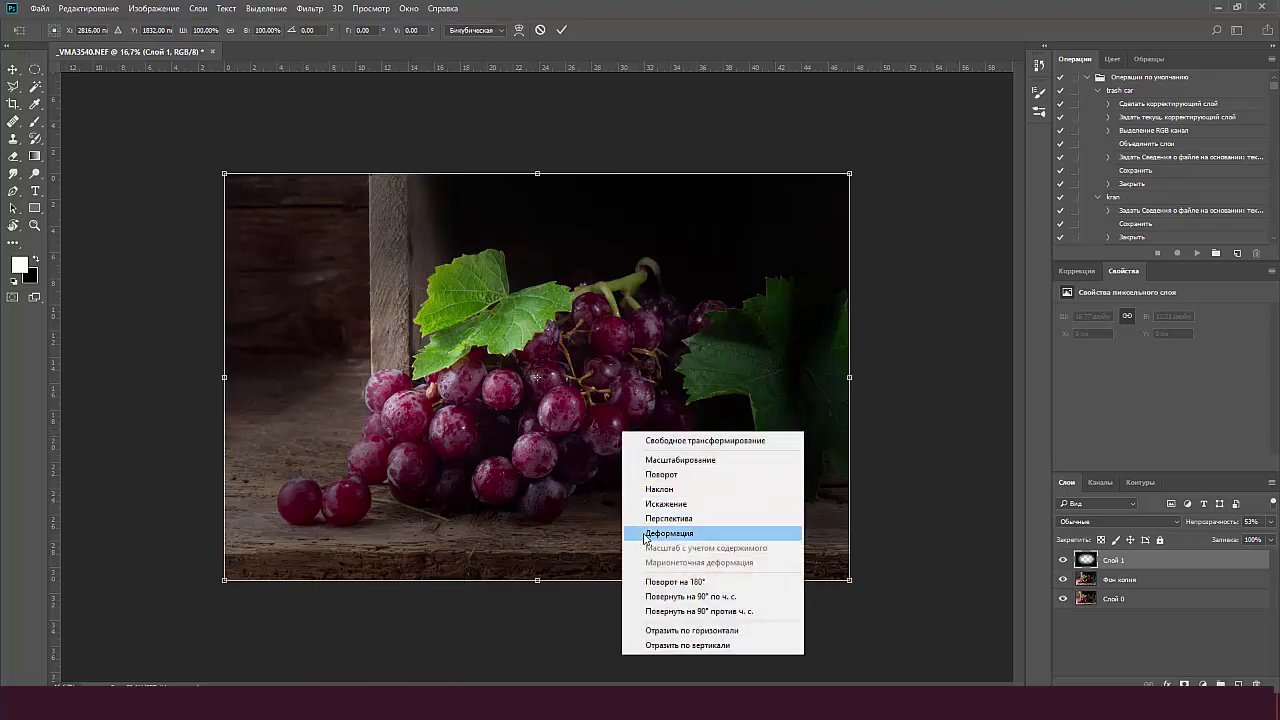
left_click(660, 531)
left_click_drag(476, 484, 472, 548)
left_click_drag(622, 350, 836, 646)
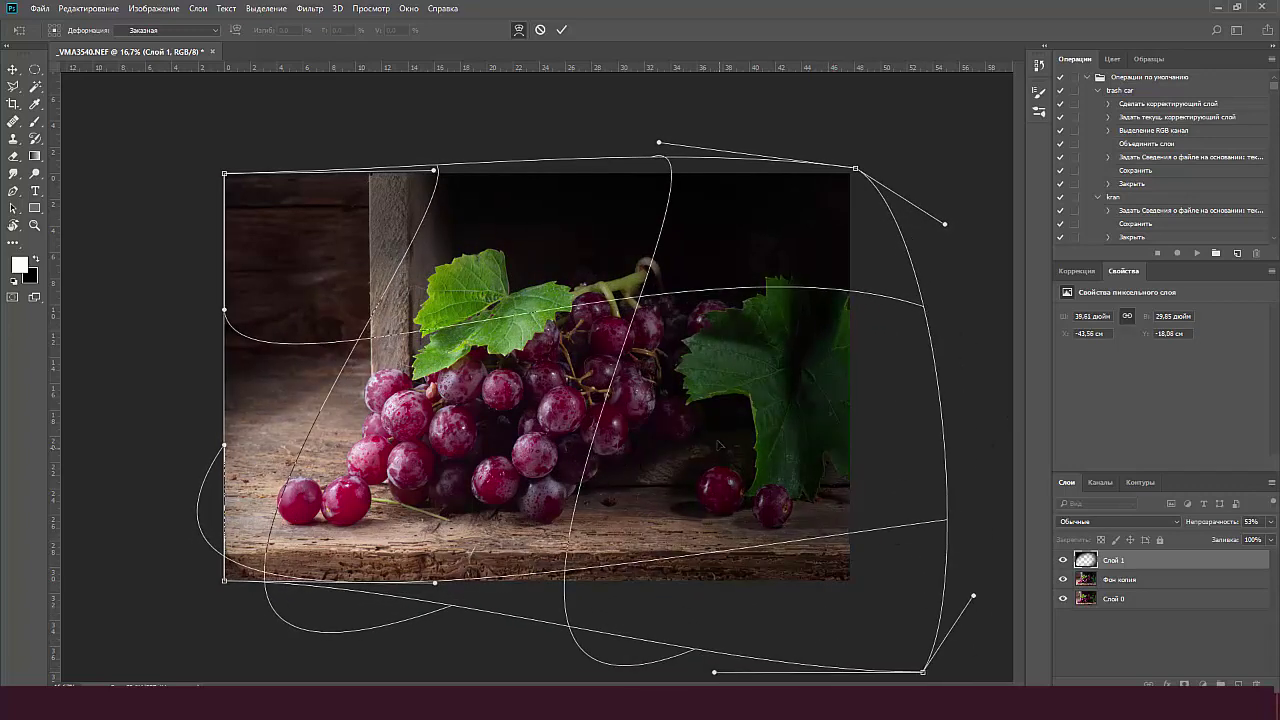
left_click_drag(747, 250, 783, 242)
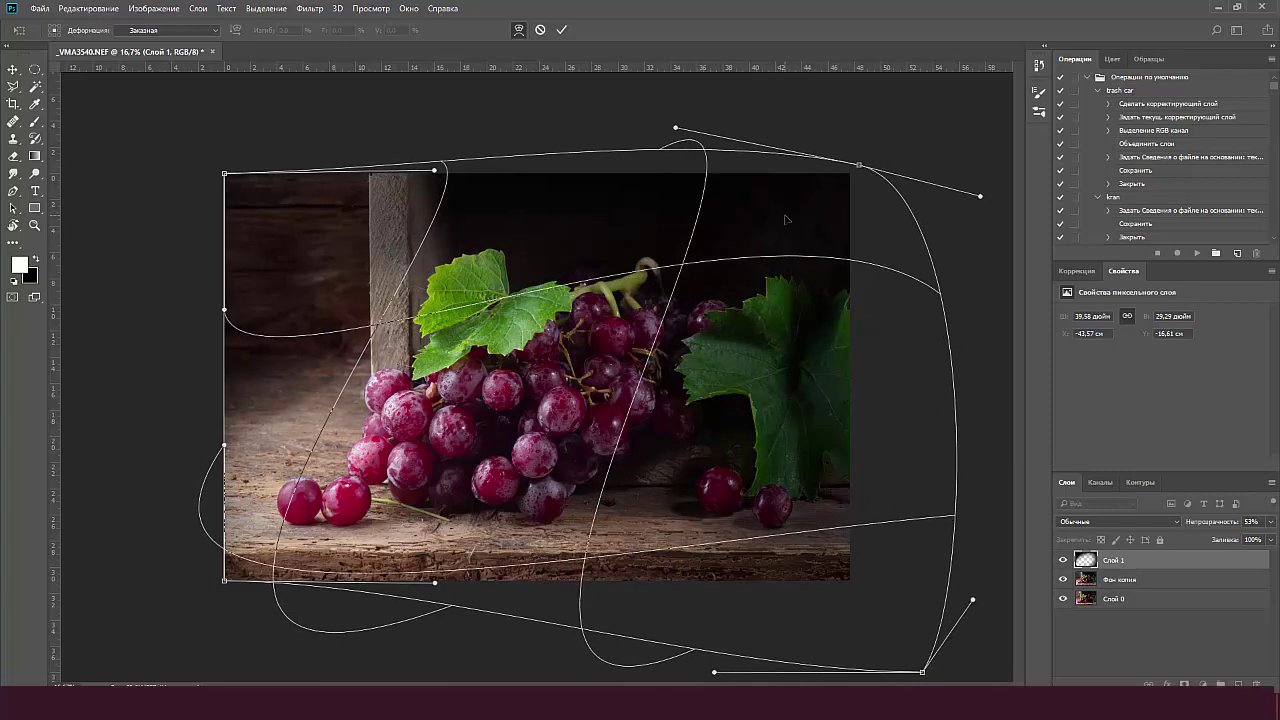
key("Escape")
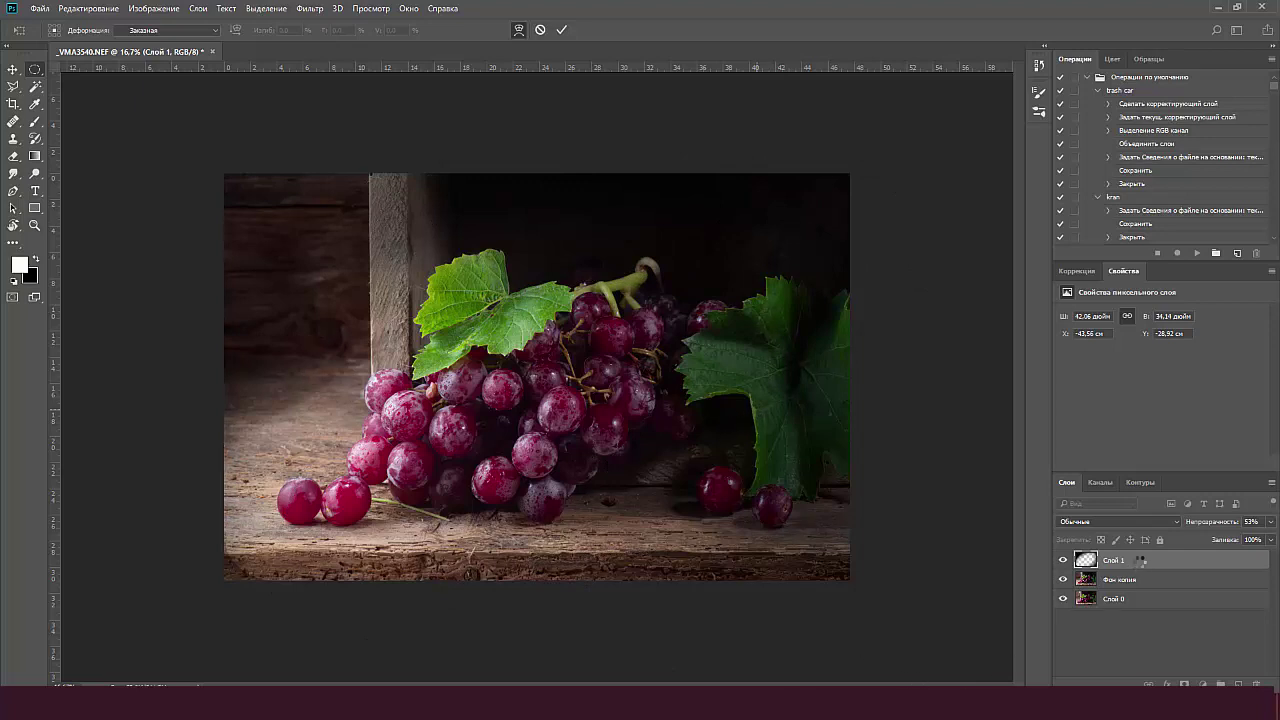
key("Return")
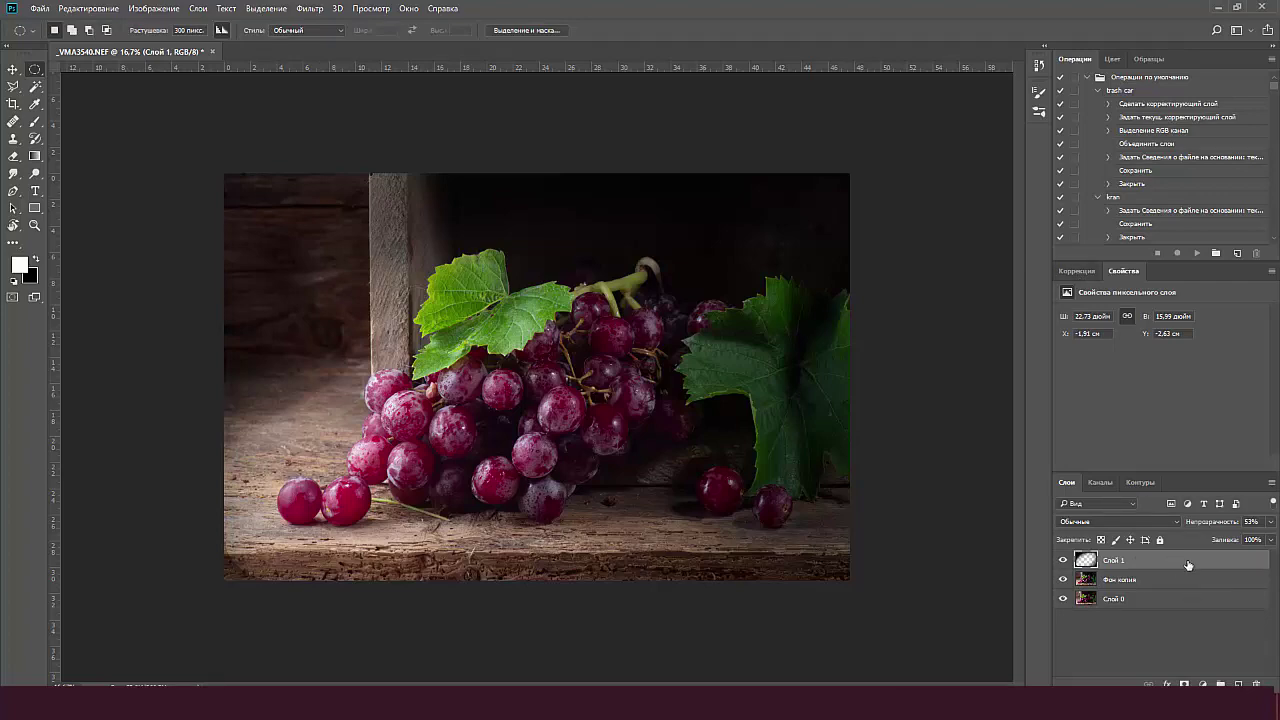
key("ctrl+alt+shift+s")
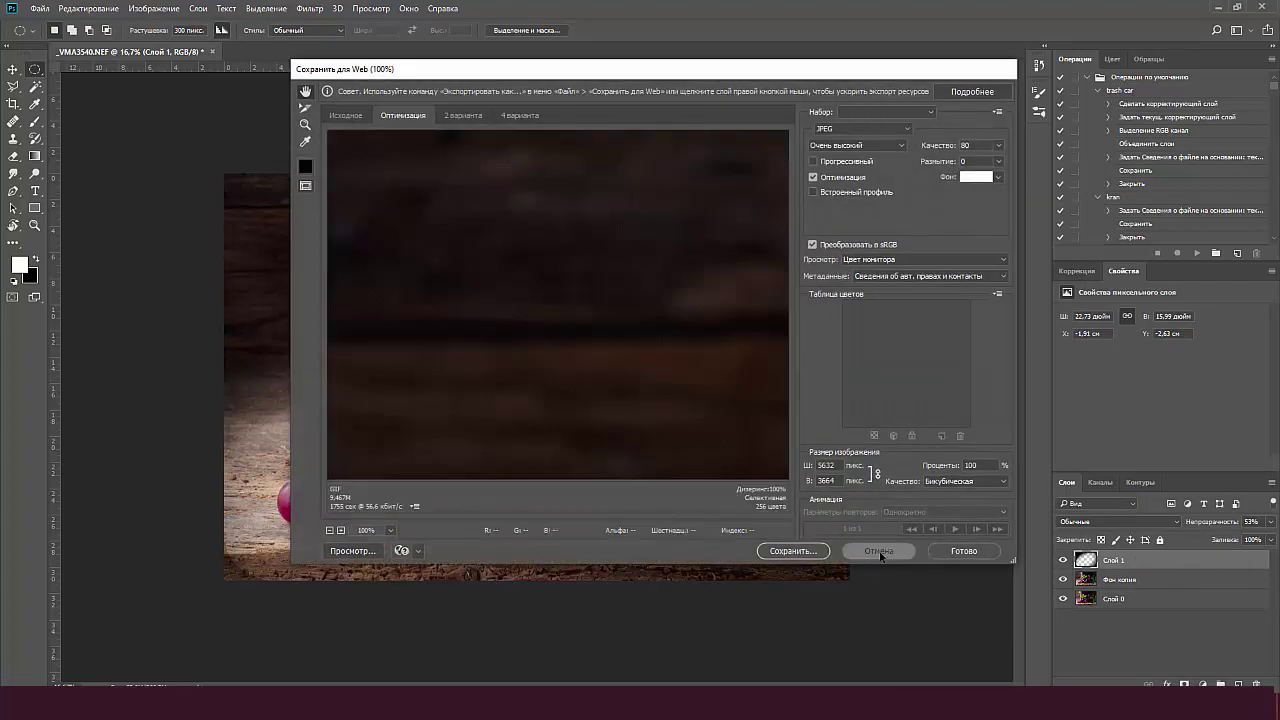
left_click(879, 551)
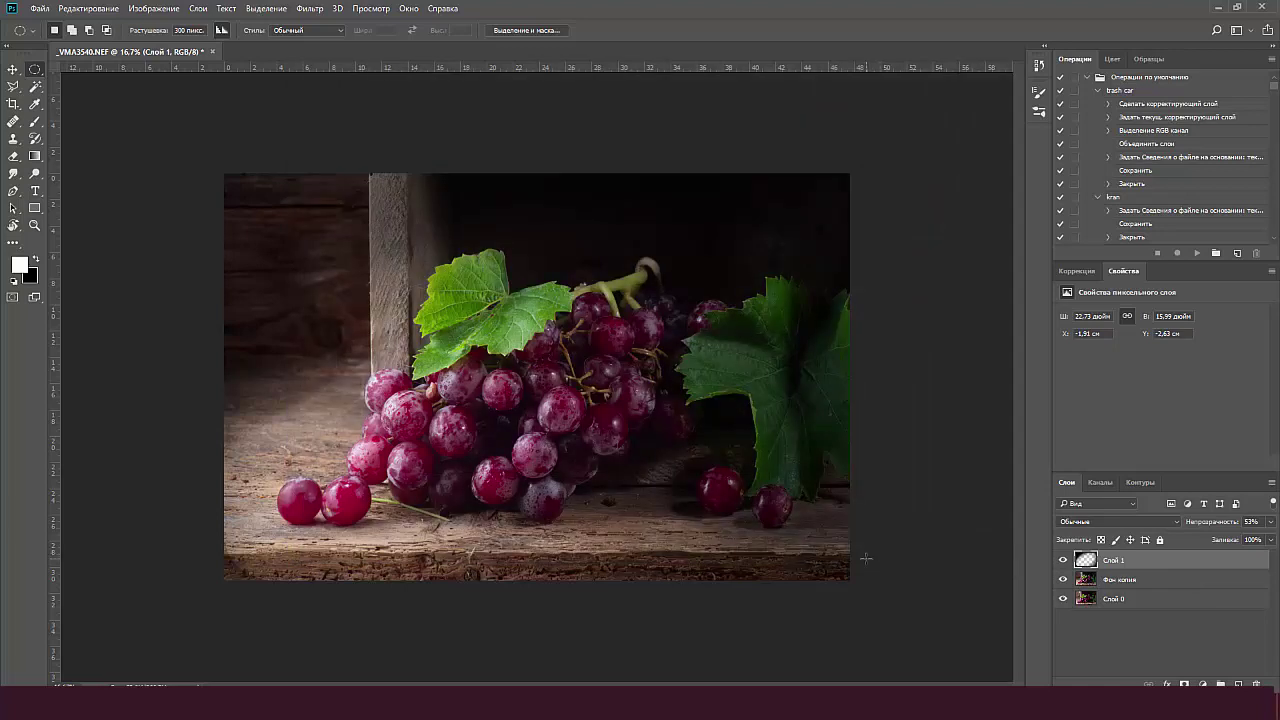
Stamp all visible layers into a new layer, add a Levels adjustment that brightens the highlights, and invert its mask to black
key("ctrl+alt+shift+e")
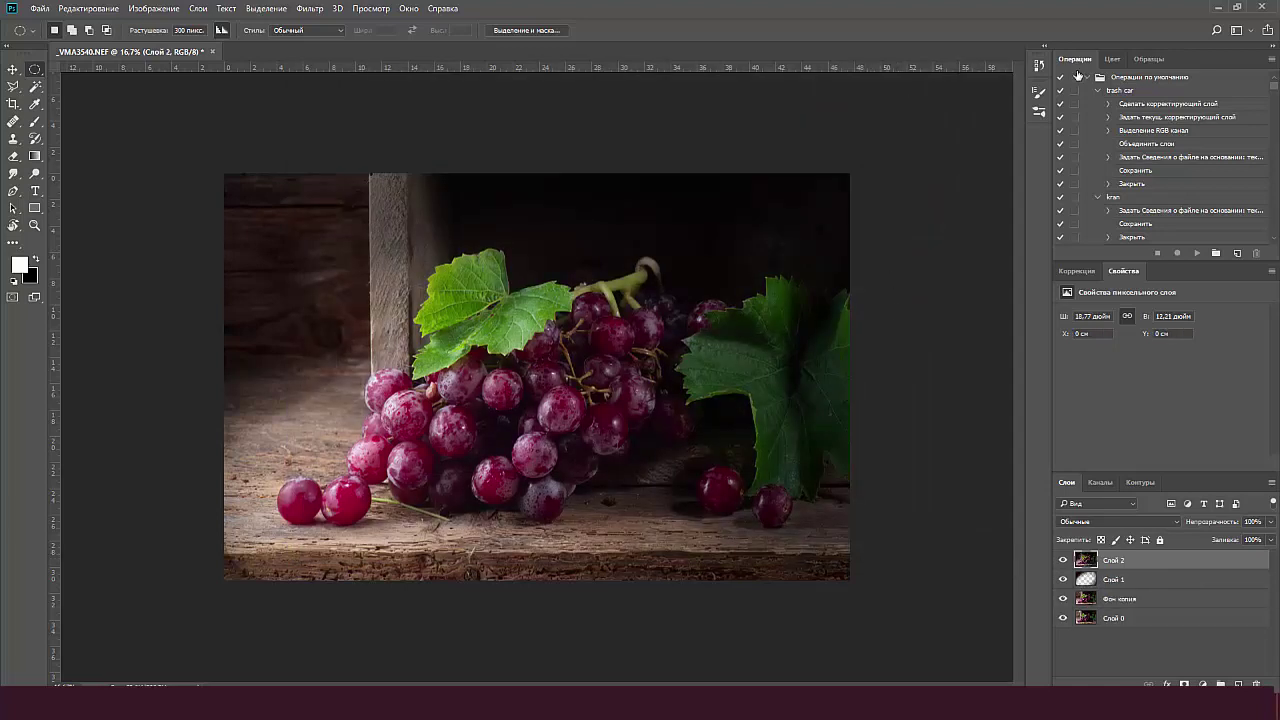
left_click(1075, 270)
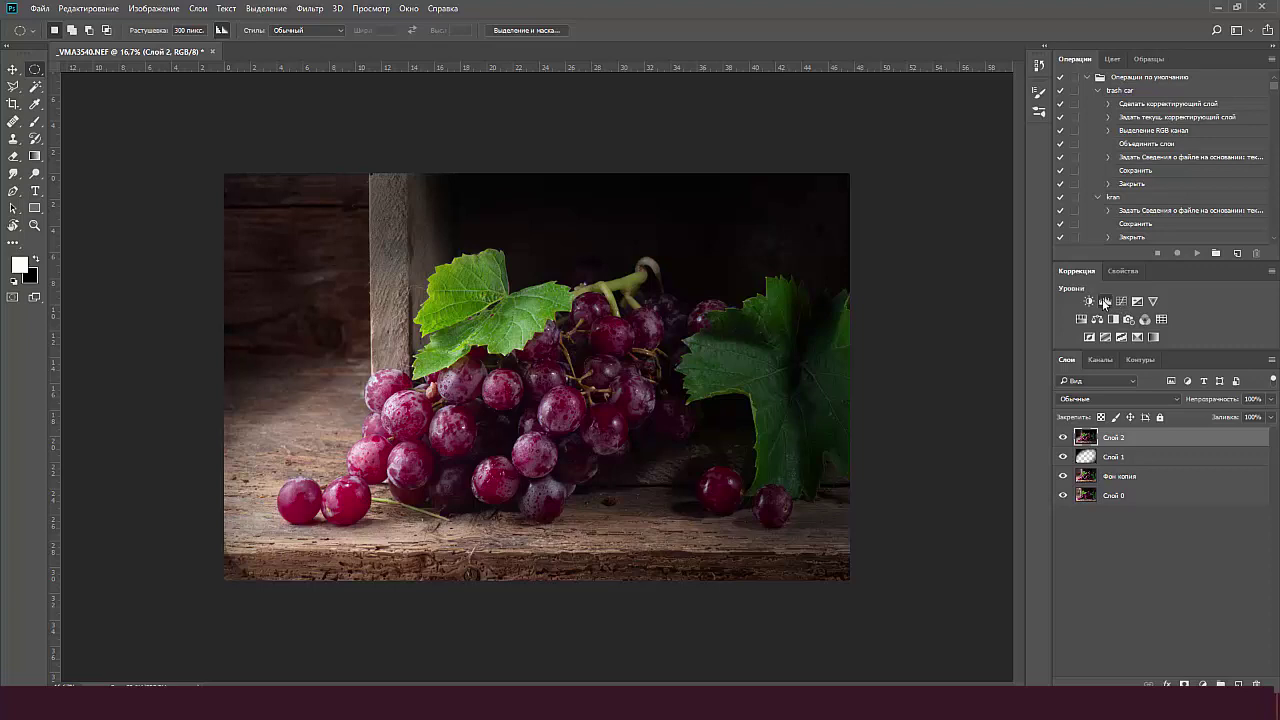
left_click(1104, 301)
left_click_drag(1240, 409, 1210, 409)
left_click(1116, 563)
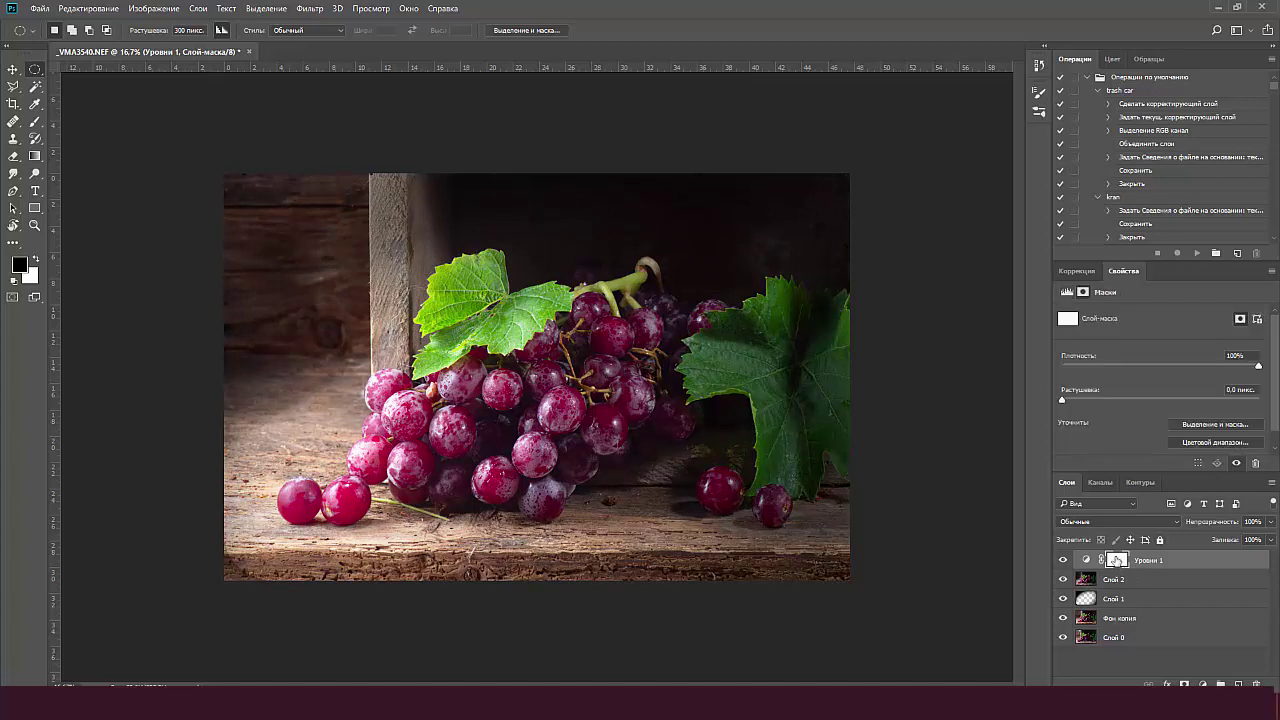
key("ctrl+i")
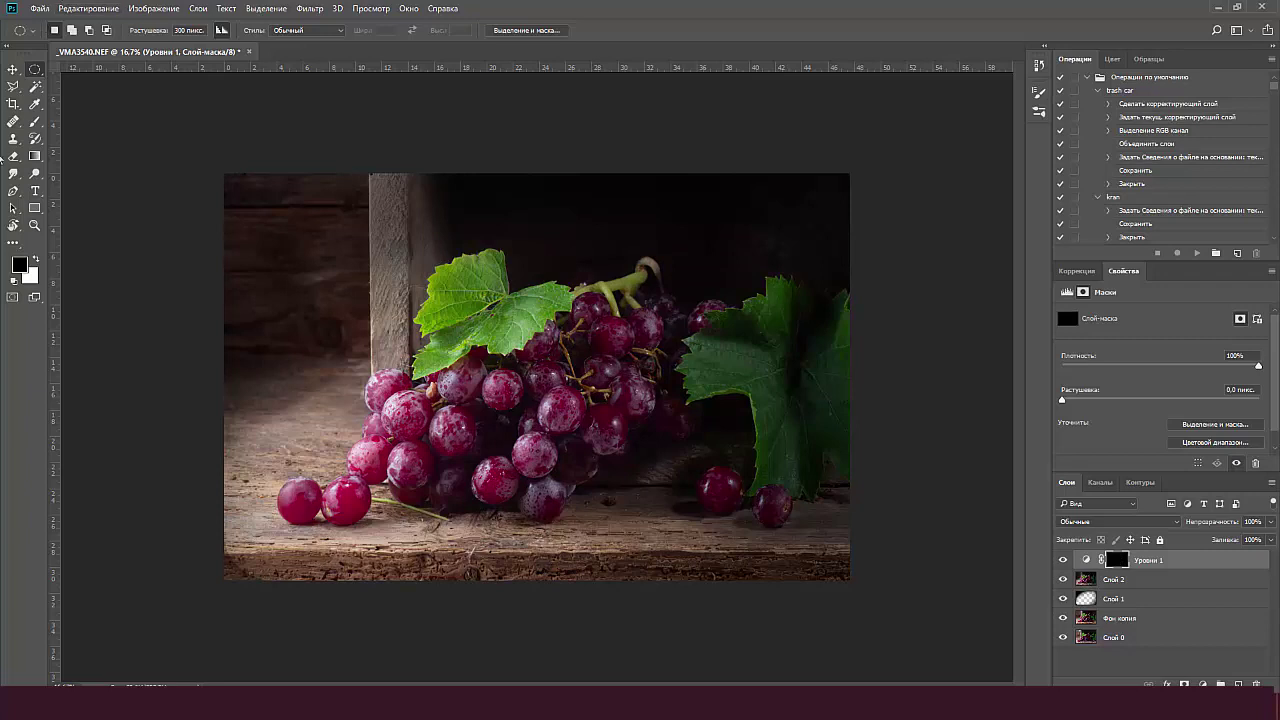
Reveal the Levels brightening on the dark leaf and across the grape bunch with white-to-transparent radial gradients on the mask
key("g")
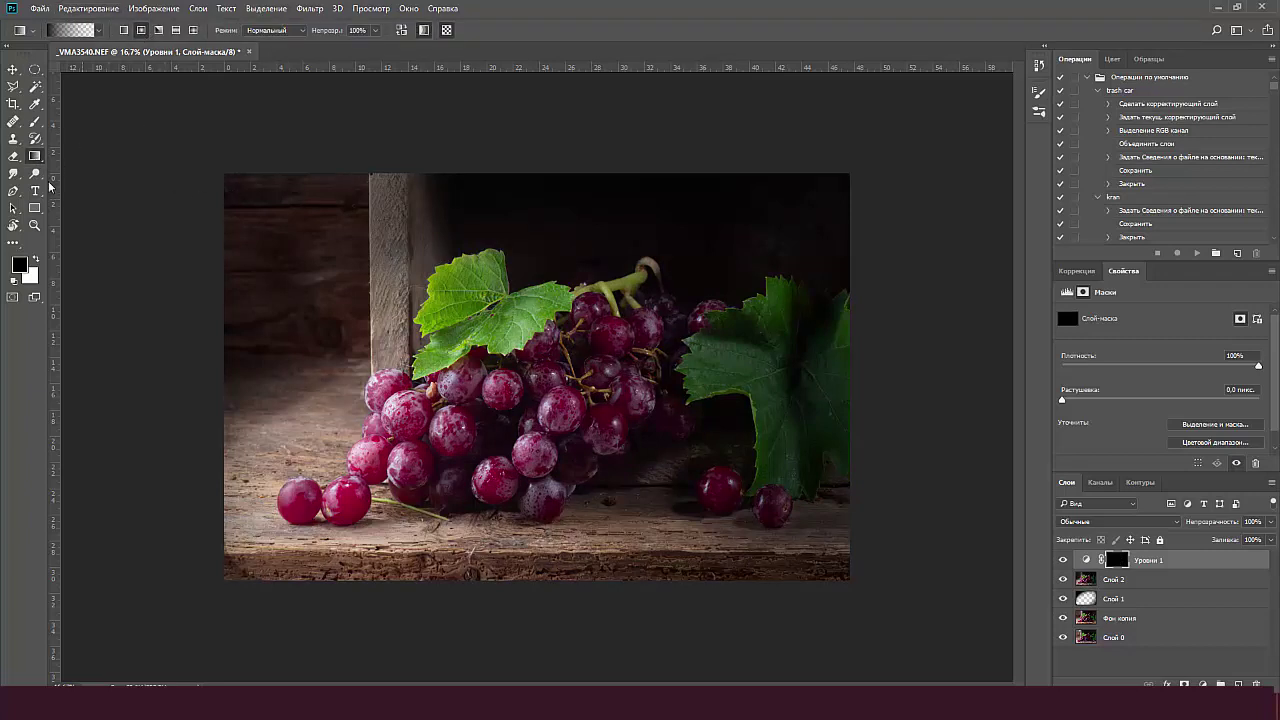
left_click(35, 261)
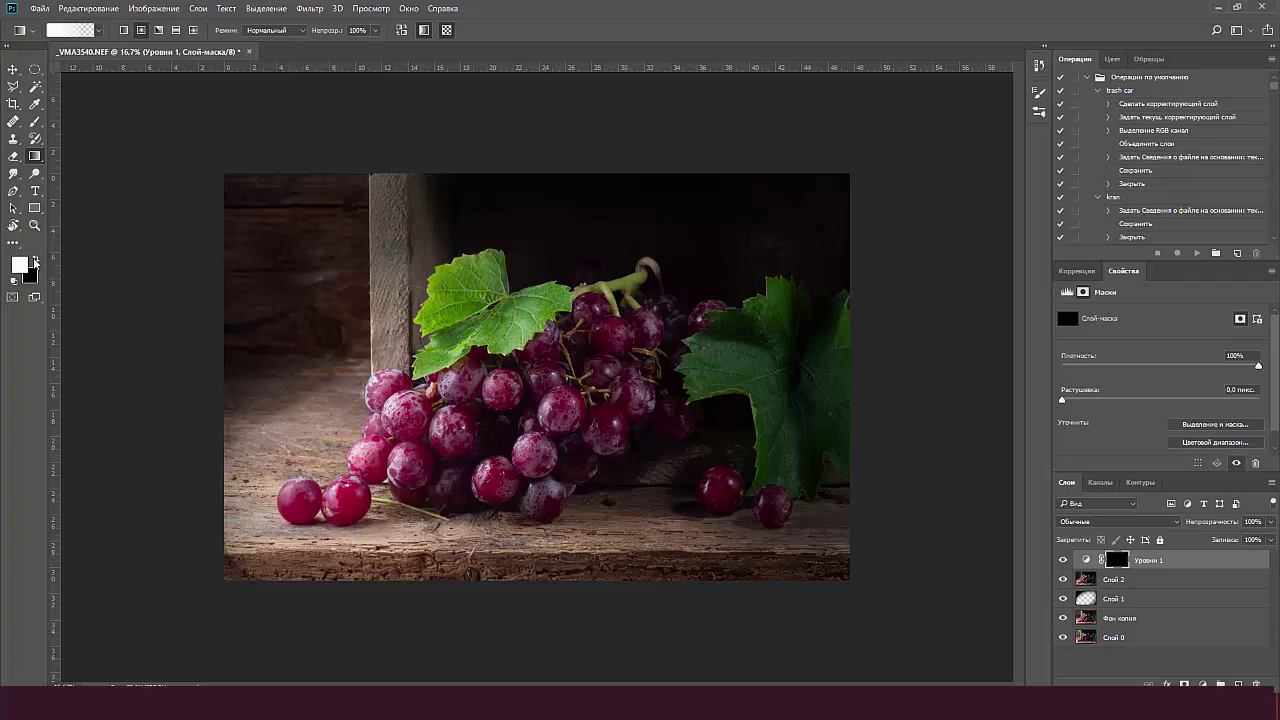
left_click_drag(756, 375, 830, 404)
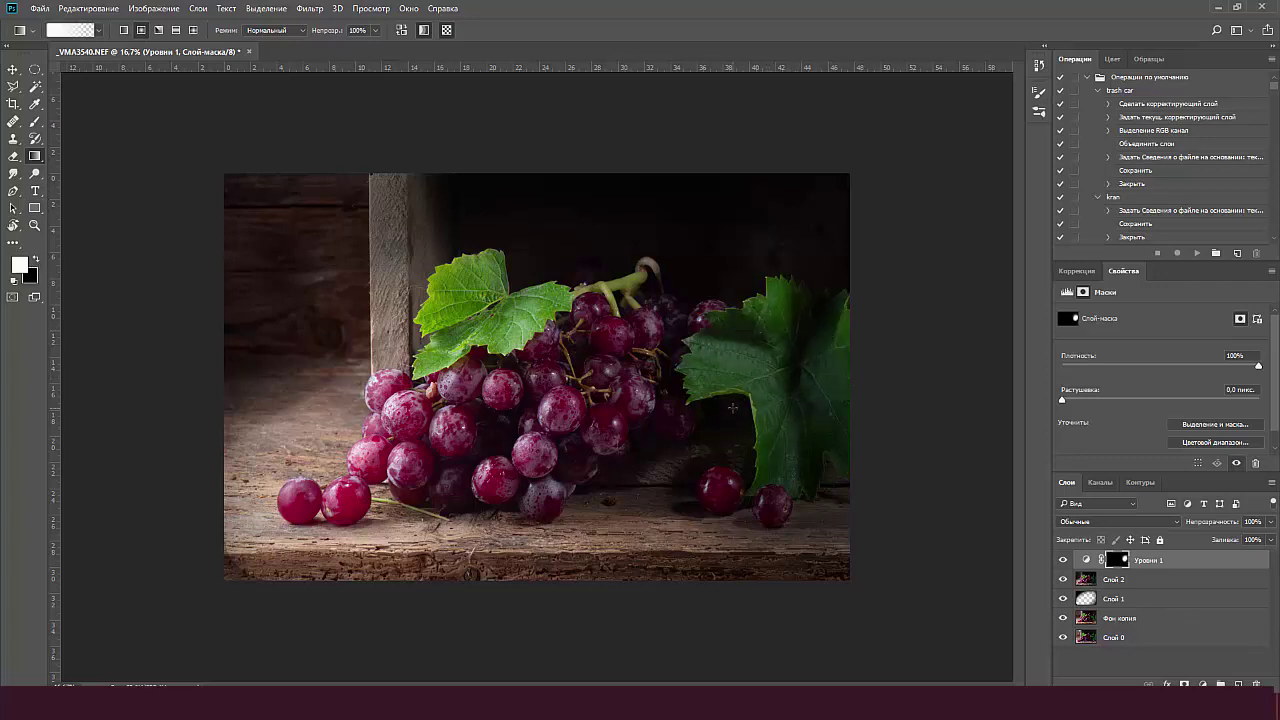
left_click_drag(772, 381, 928, 395)
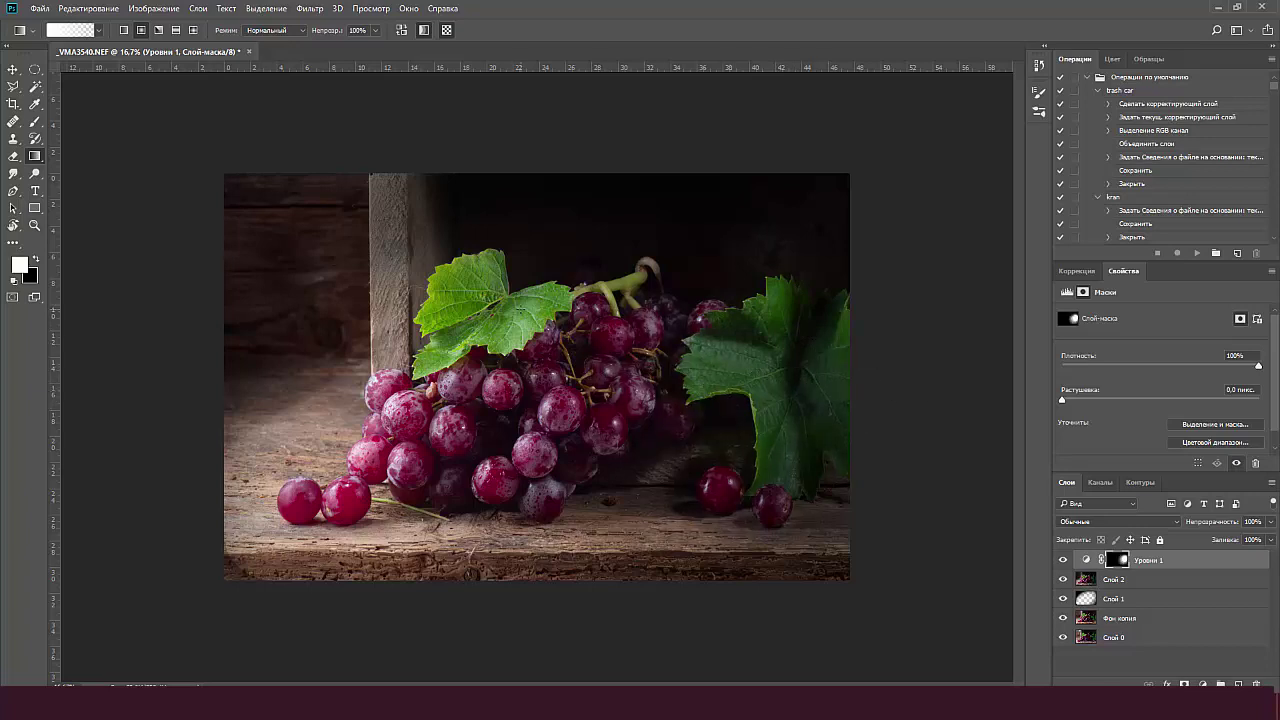
left_click_drag(498, 338, 563, 507)
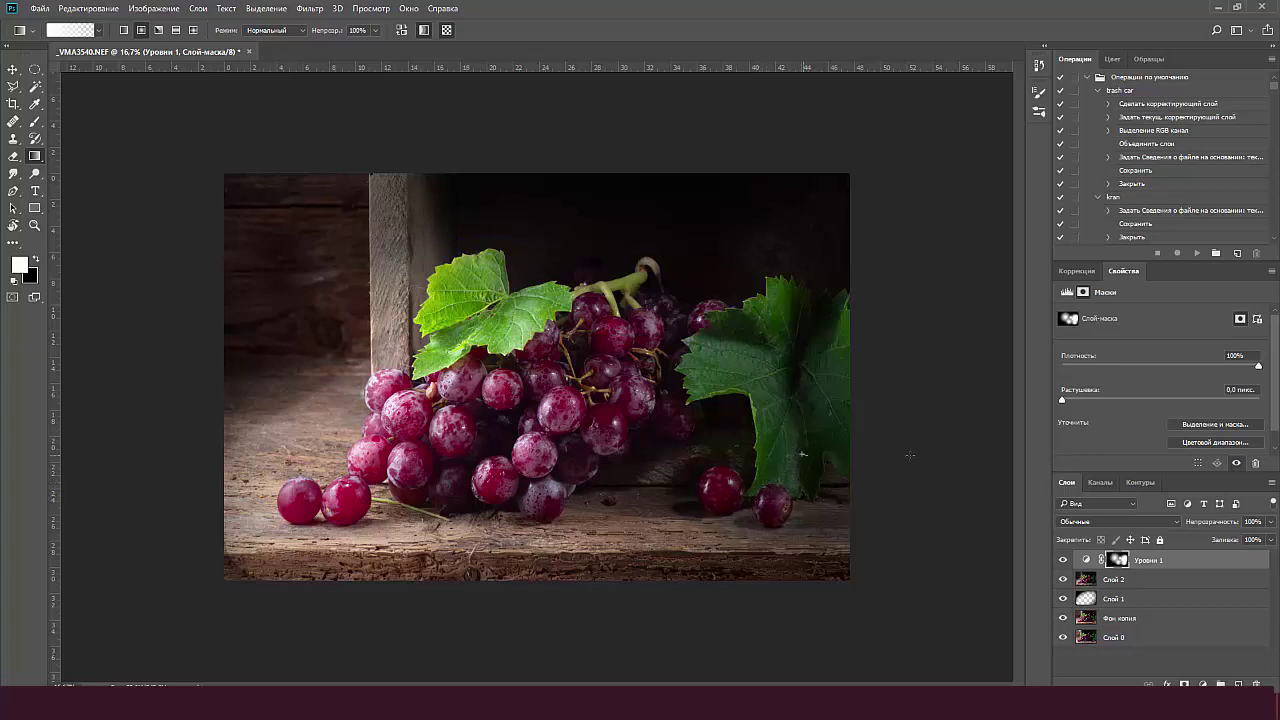
left_click_drag(720, 422, 636, 426)
left_click_drag(634, 433, 530, 451)
left_click_drag(520, 434, 434, 449)
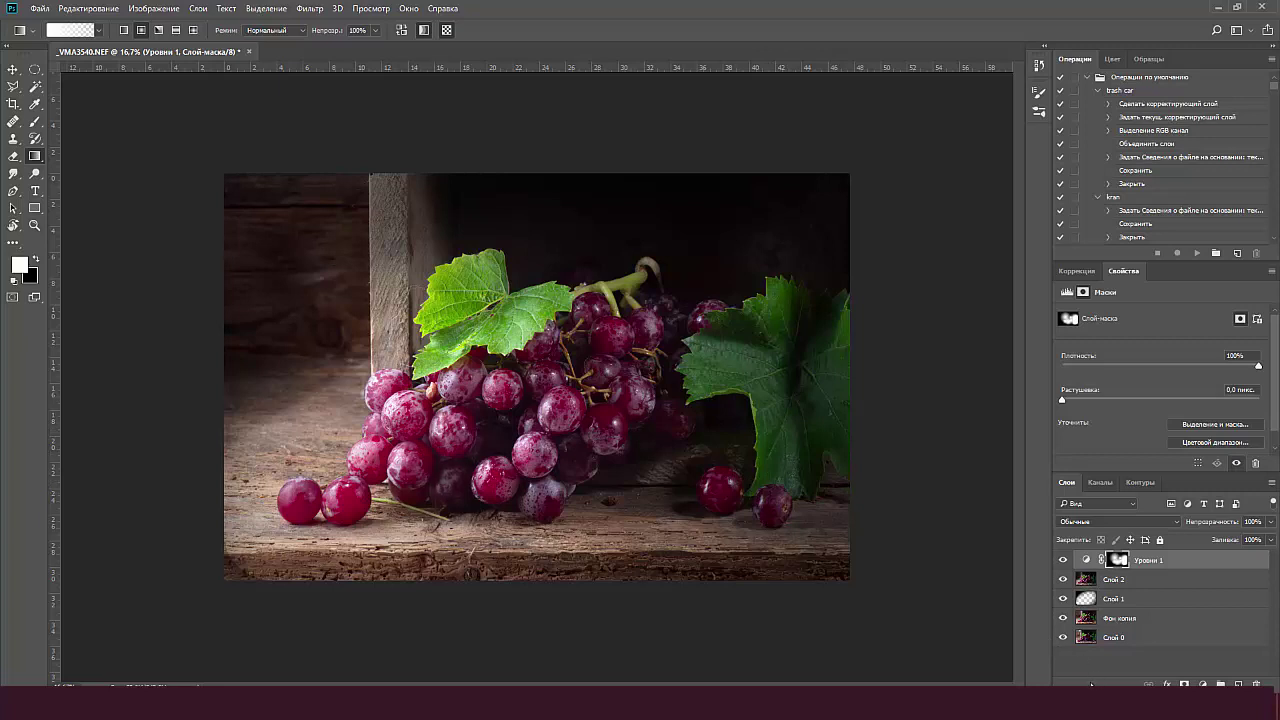
Check the composition at a small view size and add a large white radial gradient to the Levels mask from above the grapes
key("ctrl+minus")
key("ctrl+minus")
key("ctrl+minus")
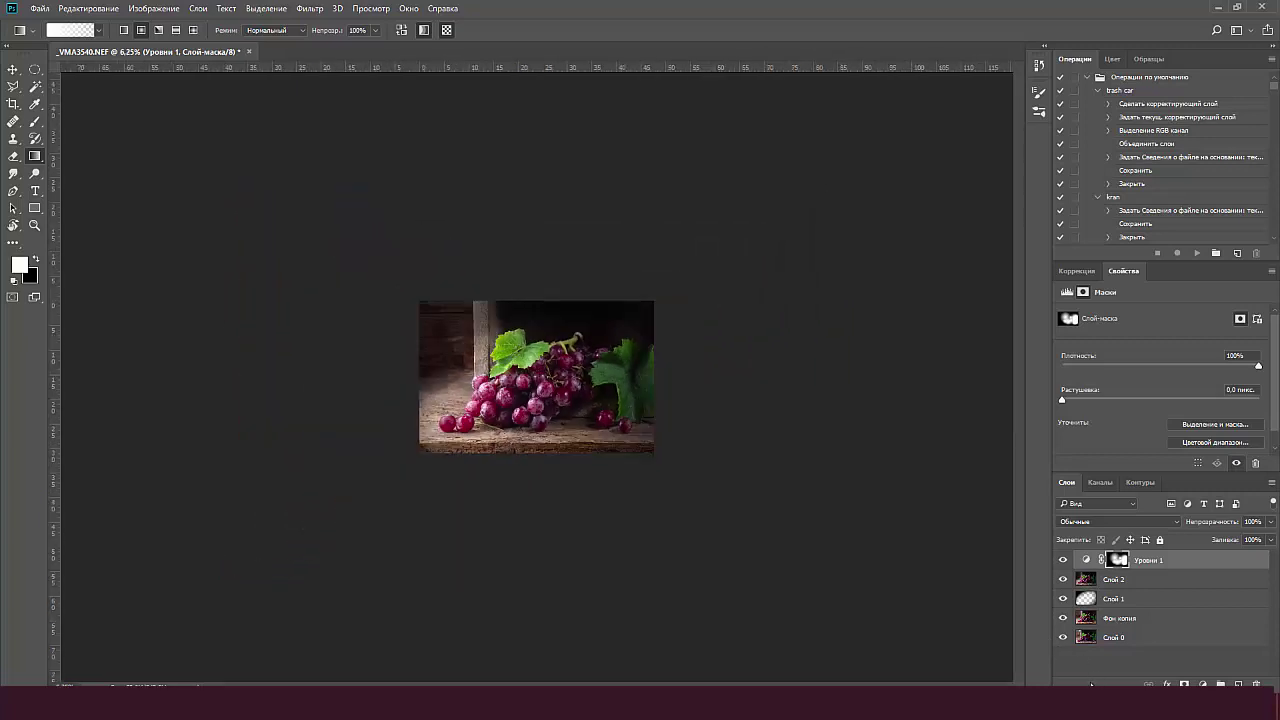
key("ctrl+plus")
key("ctrl+plus")
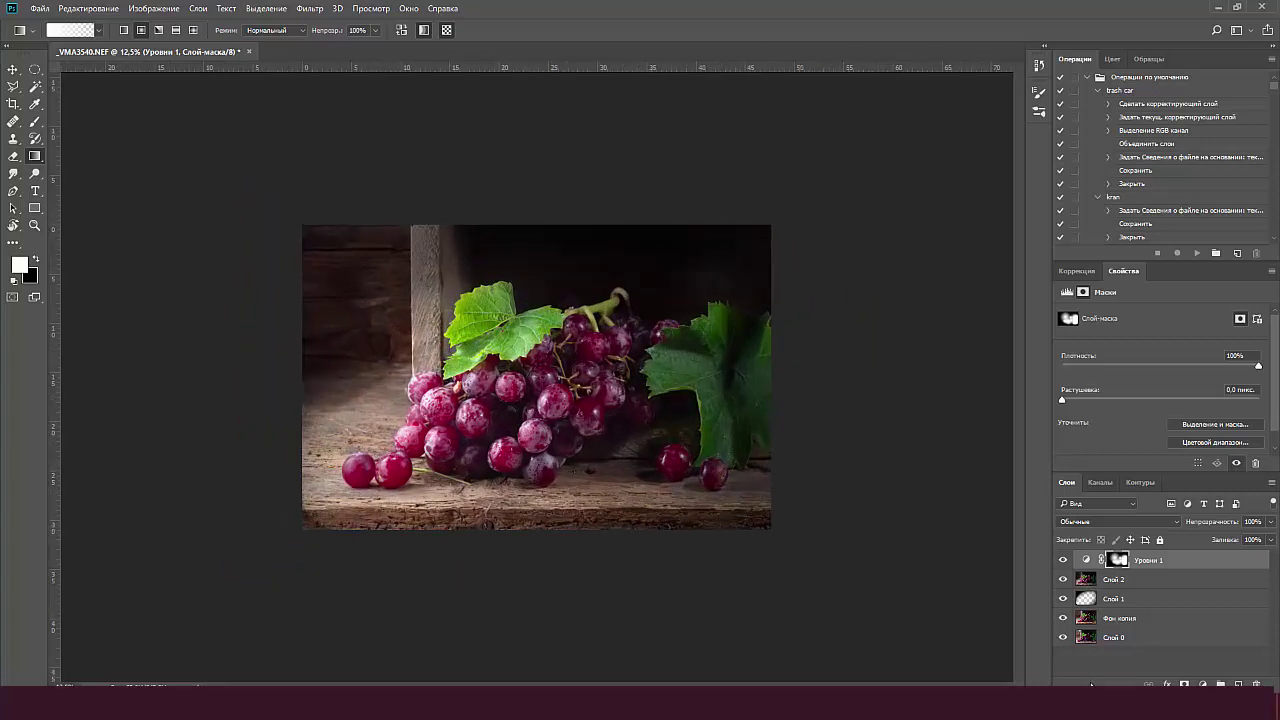
left_click_drag(547, 259, 852, 322)
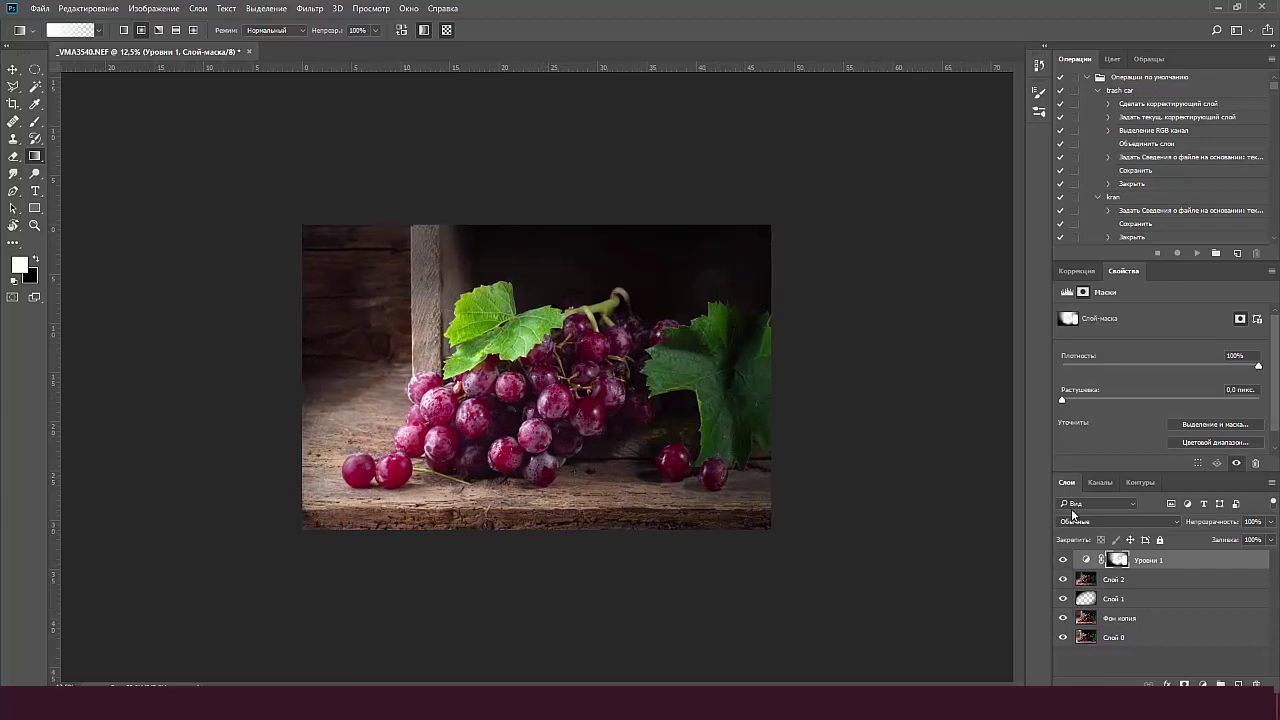